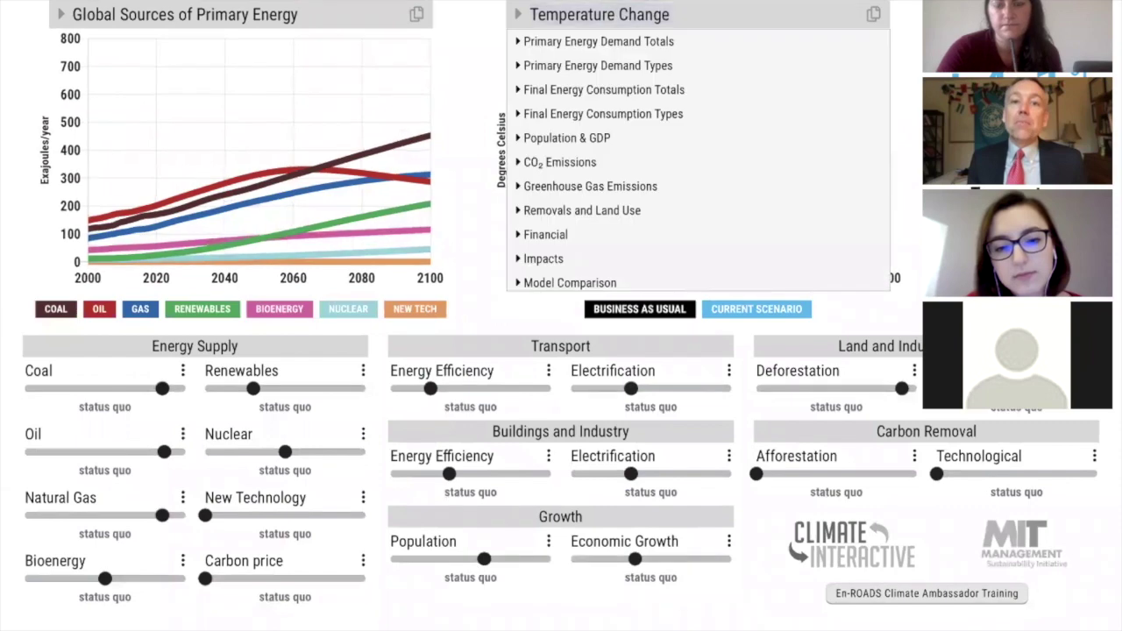
Display the Greenhouse Gas Net Emissions graph in place of the Temperature Change graph.
click(517, 14)
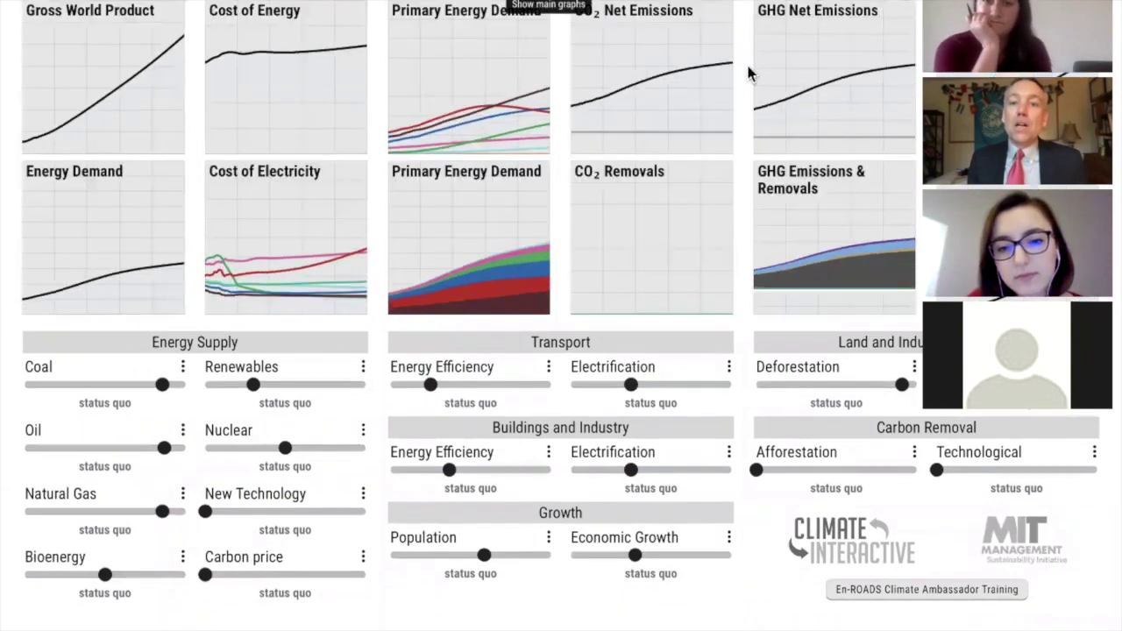
click(776, 79)
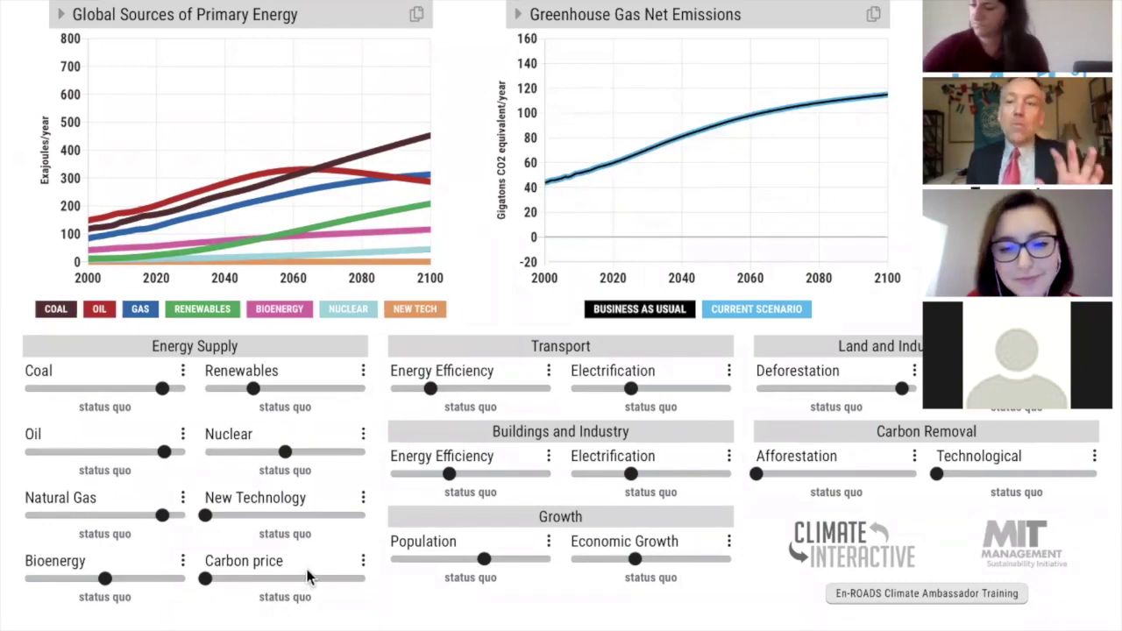
Open the detailed carbon price settings and set the carbon price to 50 $/ton.
click(363, 568)
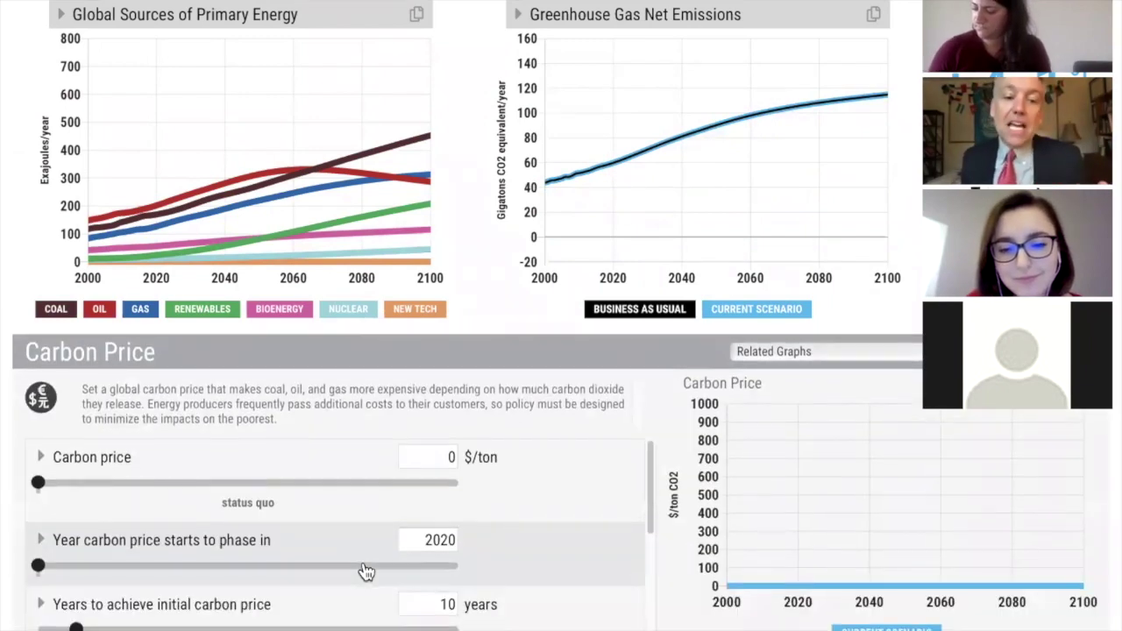
click(436, 461)
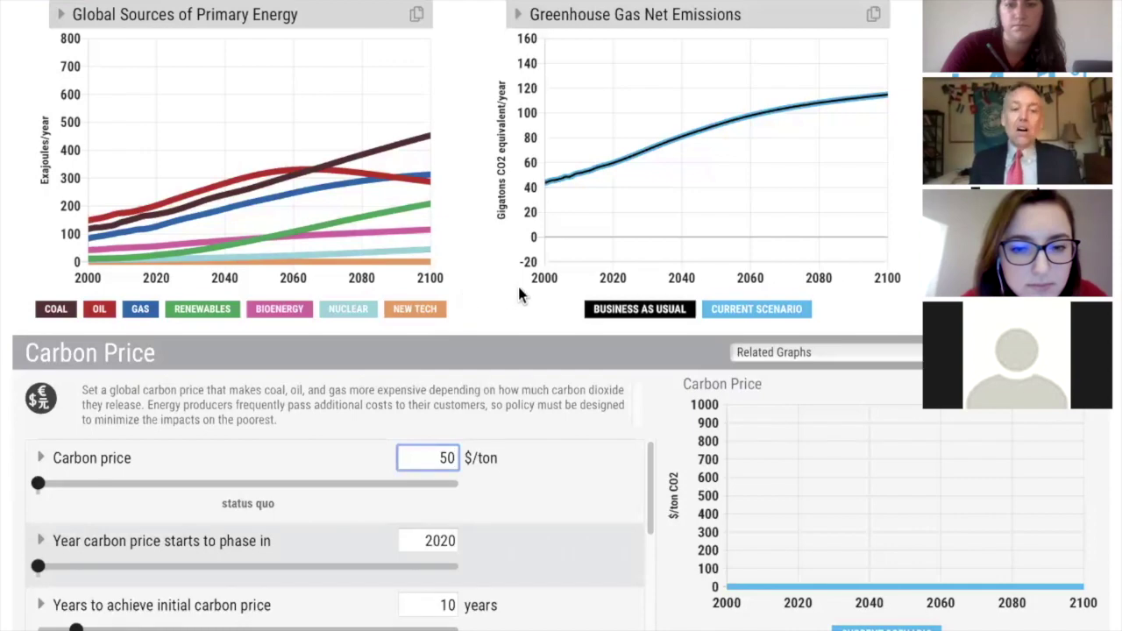
key(Return)
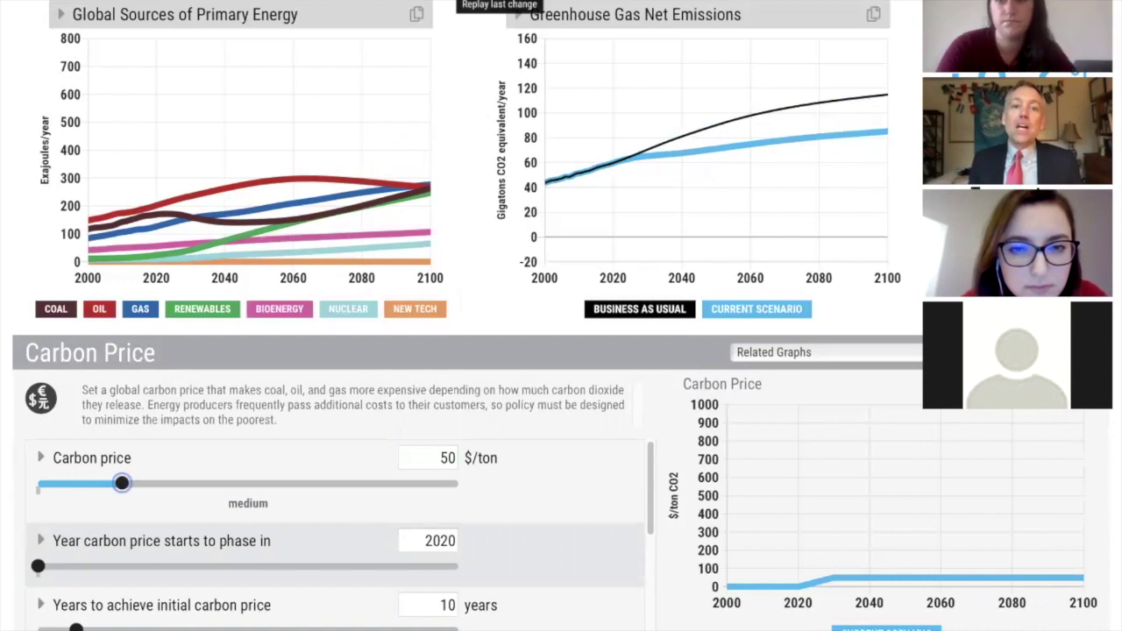
Replay the carbon price change several times and examine its effect on the primary energy sources and greenhouse gas net emissions.
click(500, 2)
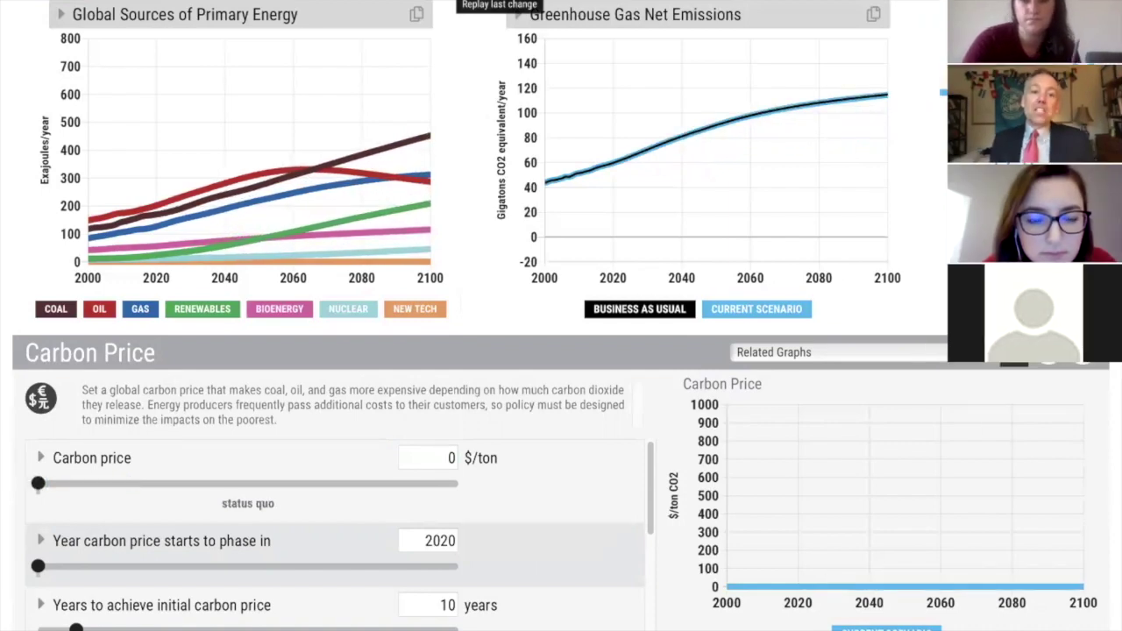
click(499, 2)
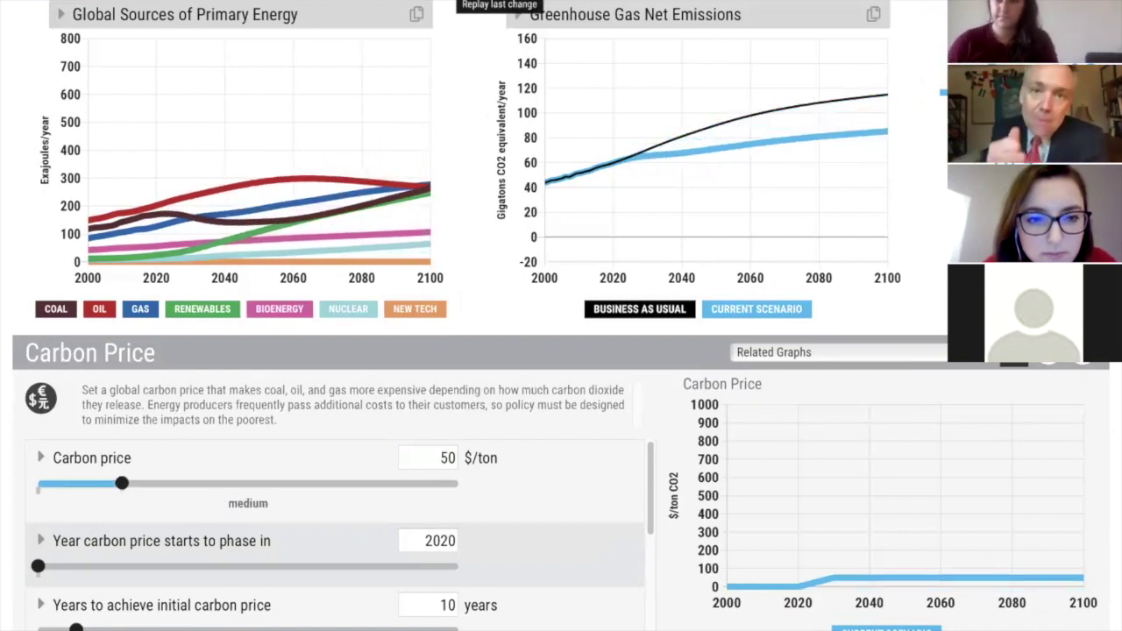
click(499, 2)
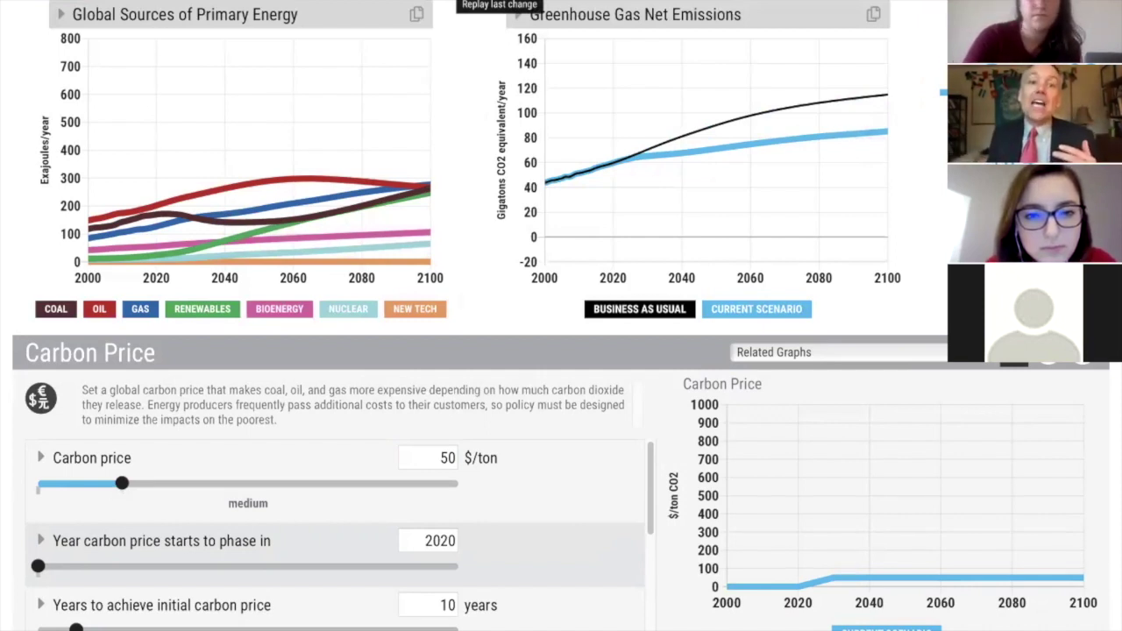
click(500, 1)
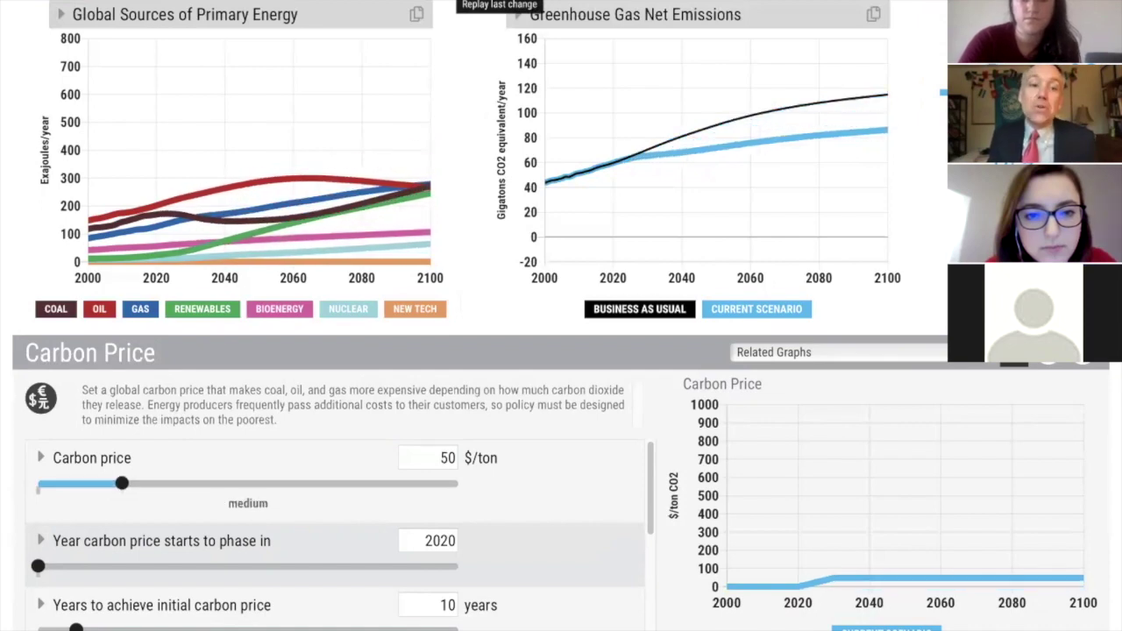
mouse_move(197, 201)
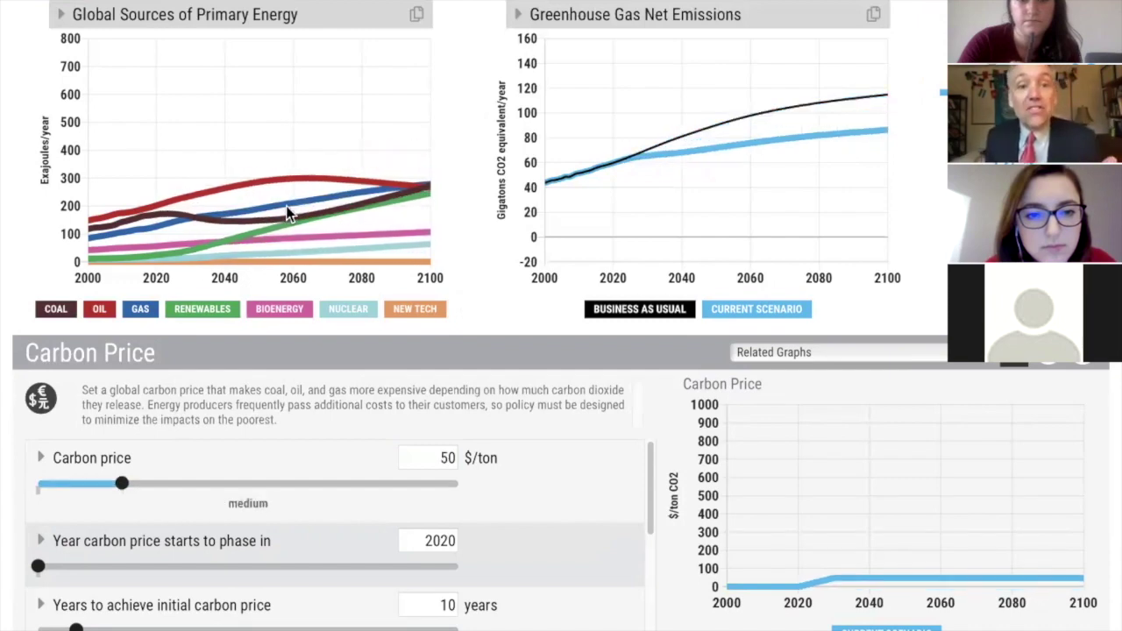
mouse_move(275, 181)
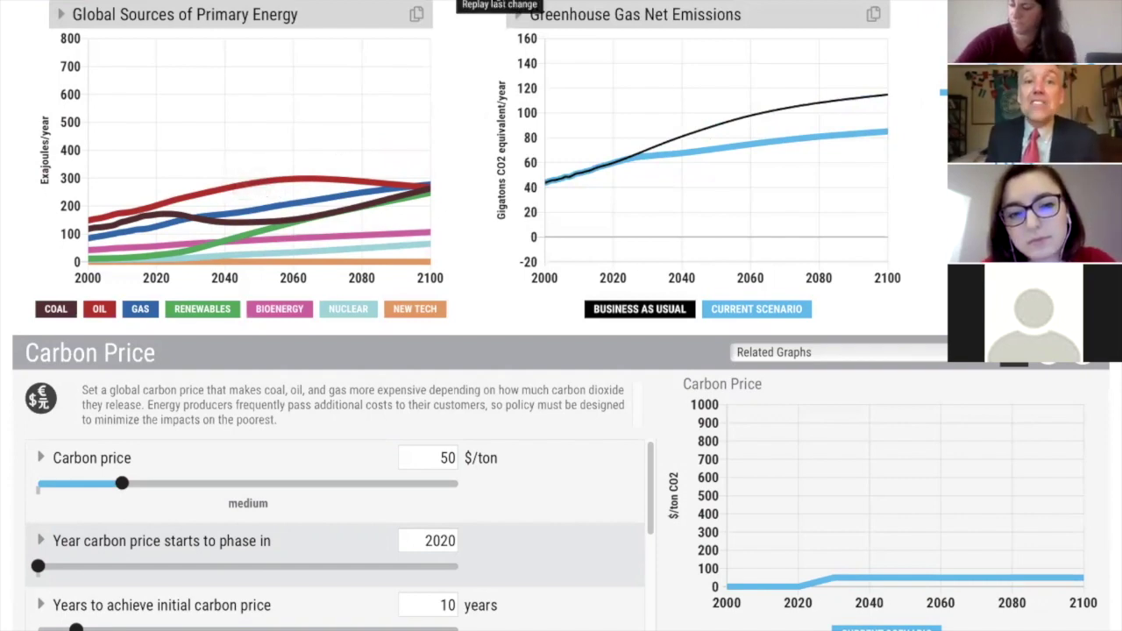
click(500, 7)
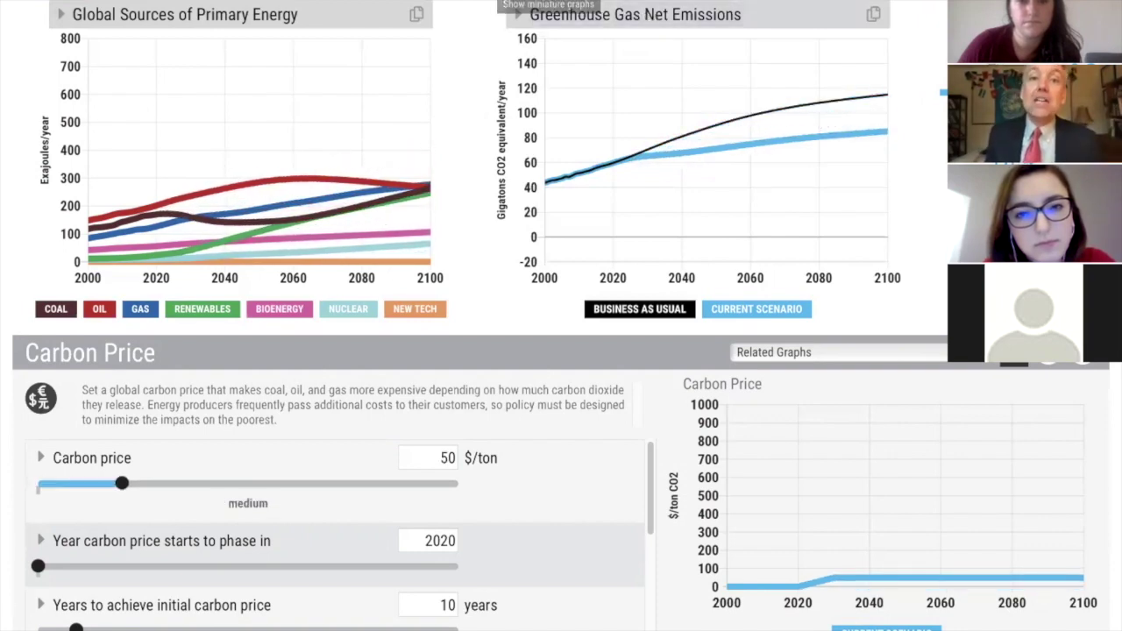
Display the Greenhouse Gas Net Emissions by Gas graph and examine how the carbon price affects the individual gases.
click(526, 14)
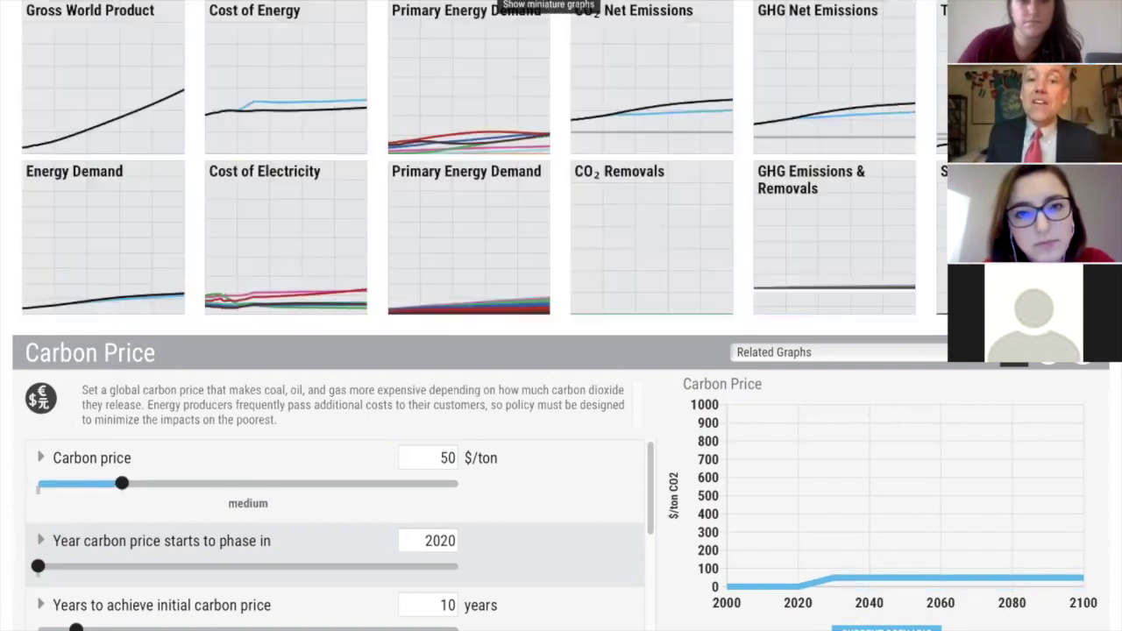
click(829, 222)
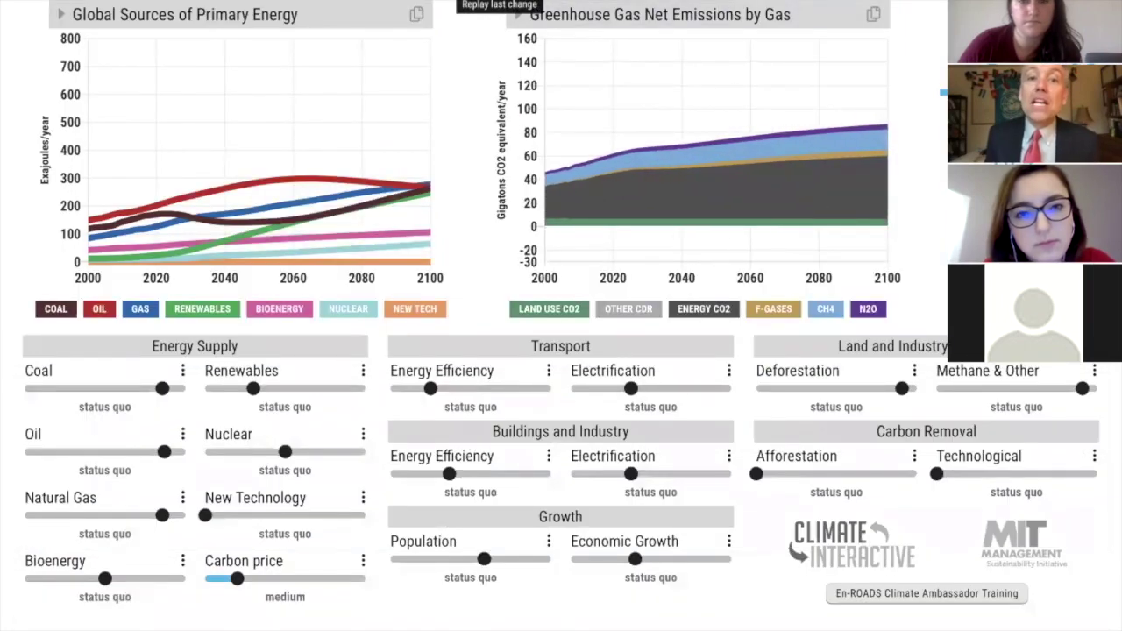
click(517, 14)
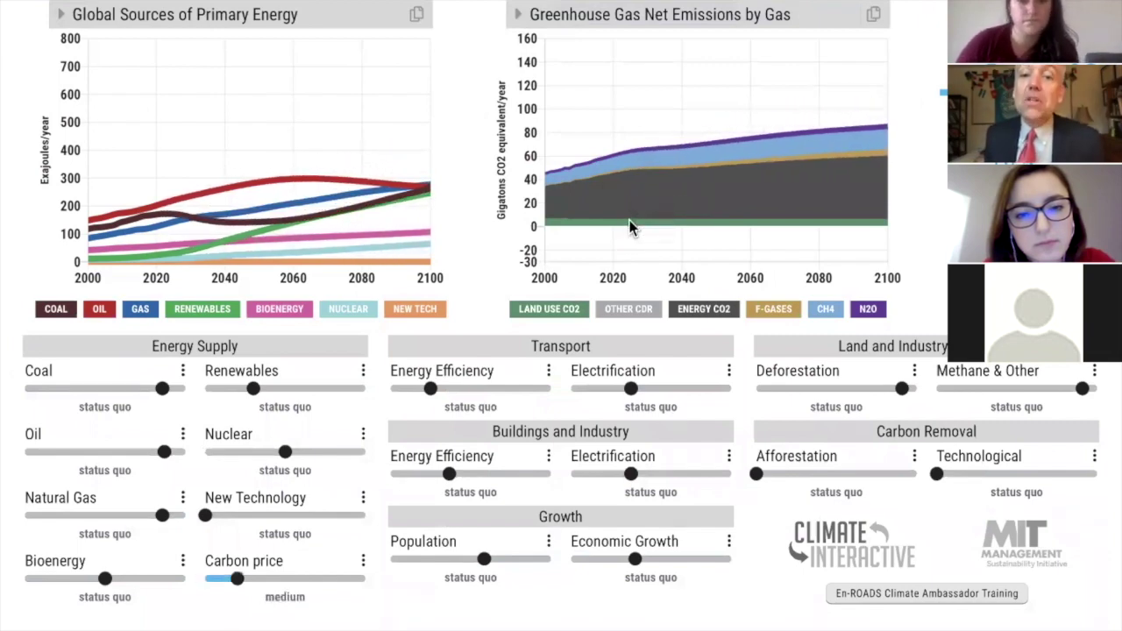
mouse_move(638, 178)
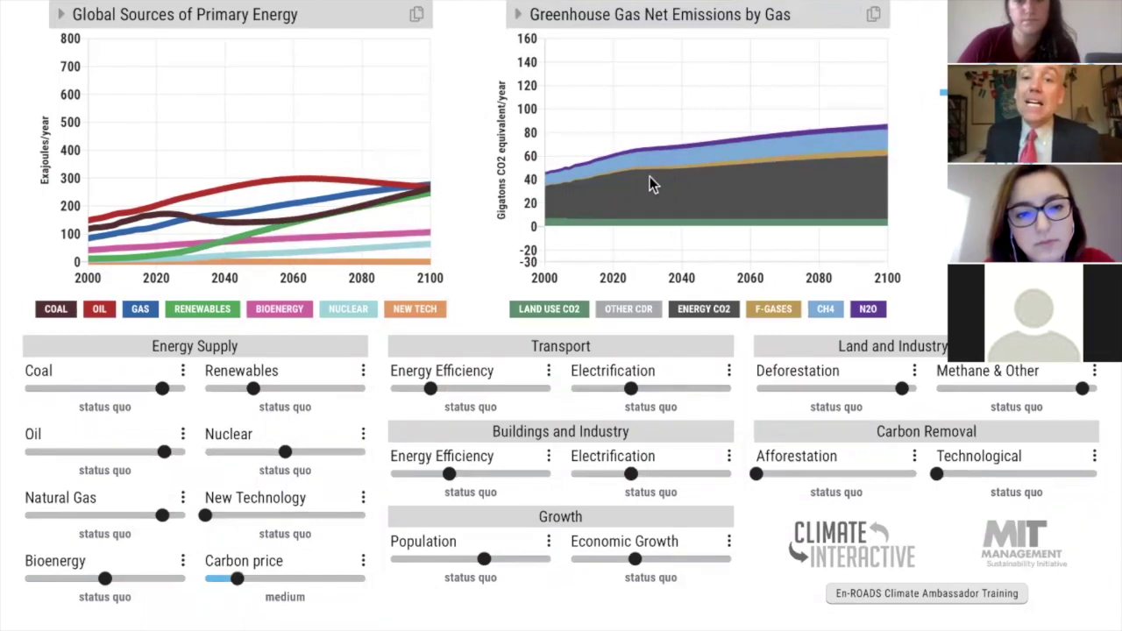
mouse_move(833, 166)
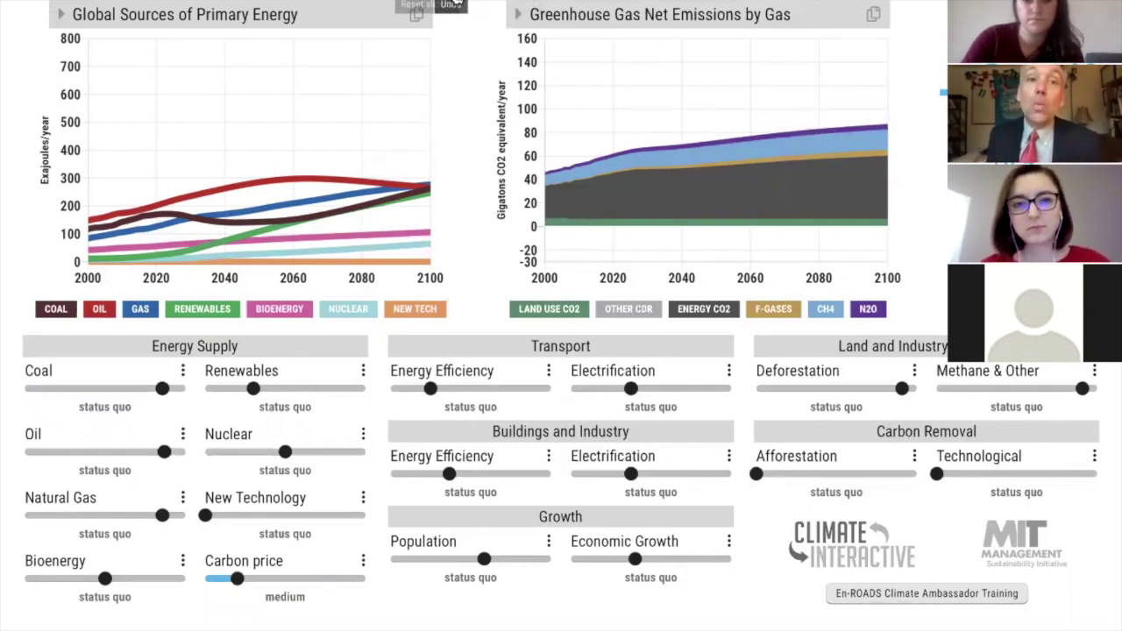
Display the Cost of Energy graph in place of the primary energy sources and replay the carbon price change to examine its effect.
click(500, 3)
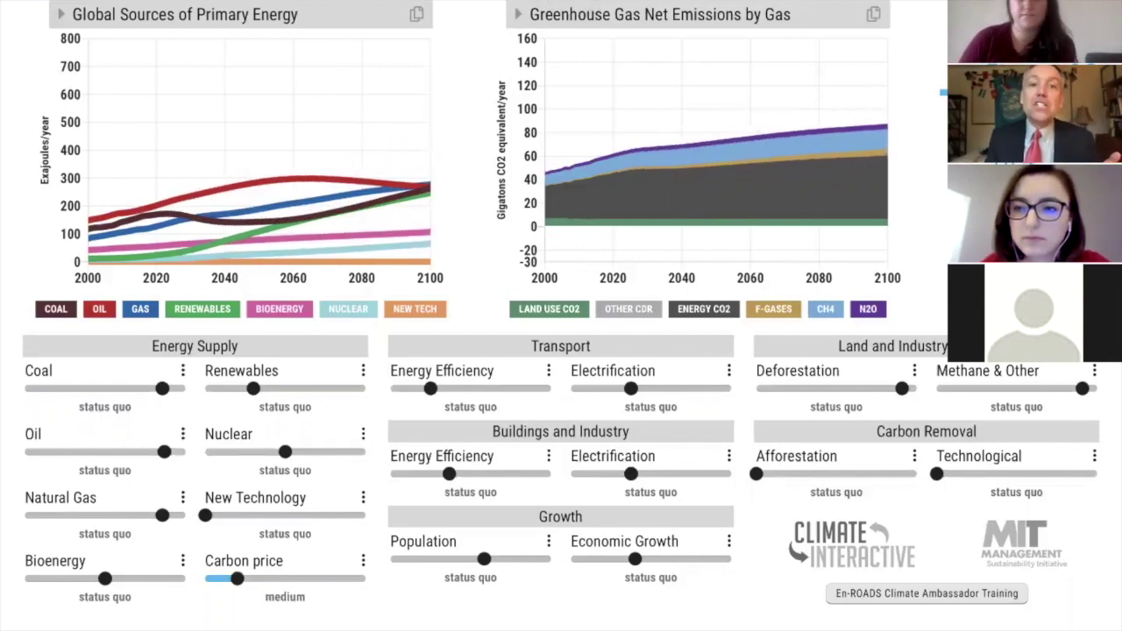
click(184, 14)
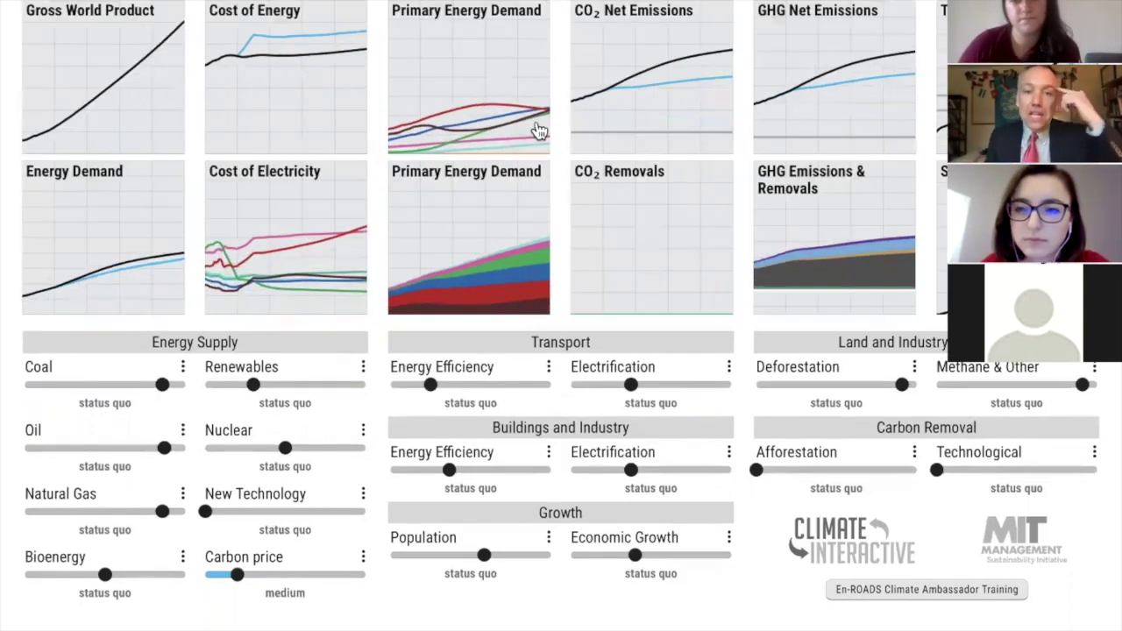
click(295, 80)
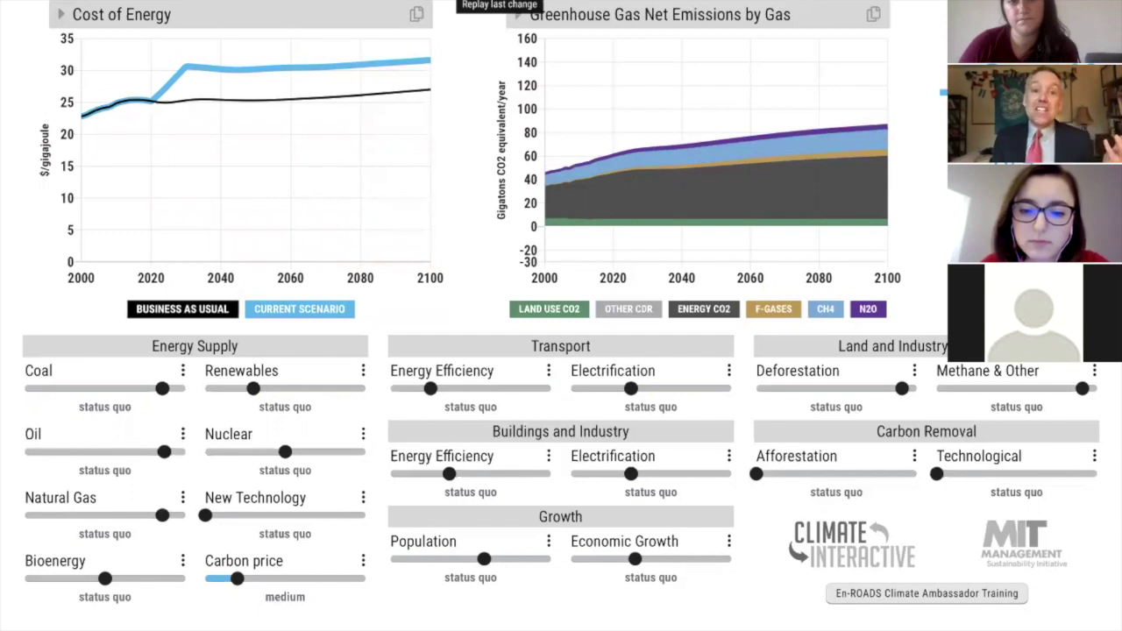
click(517, 13)
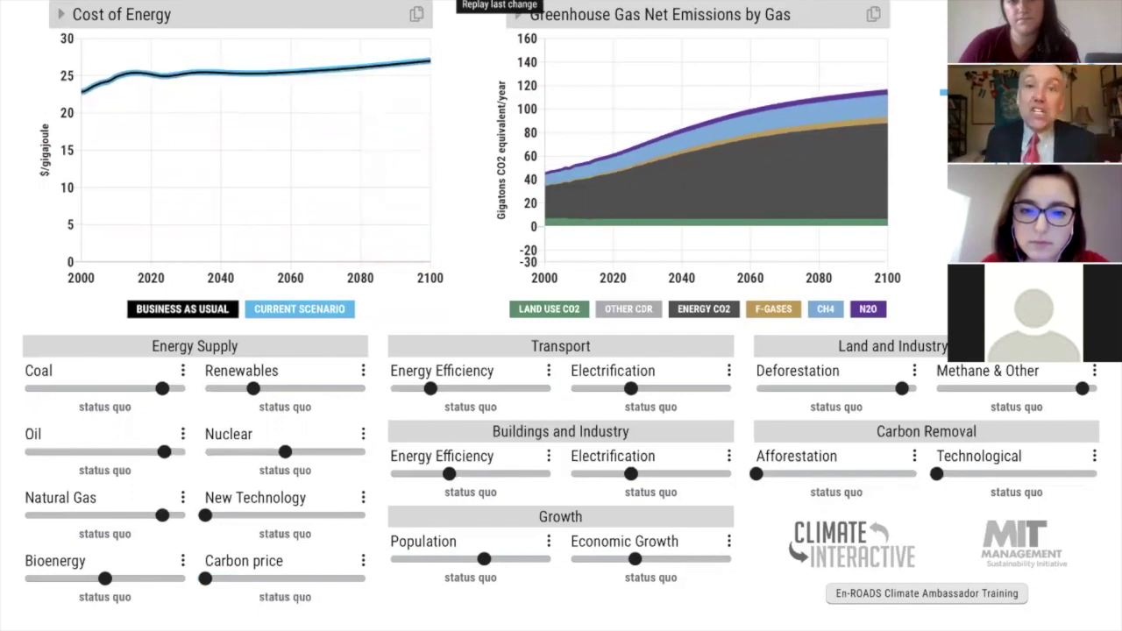
click(517, 13)
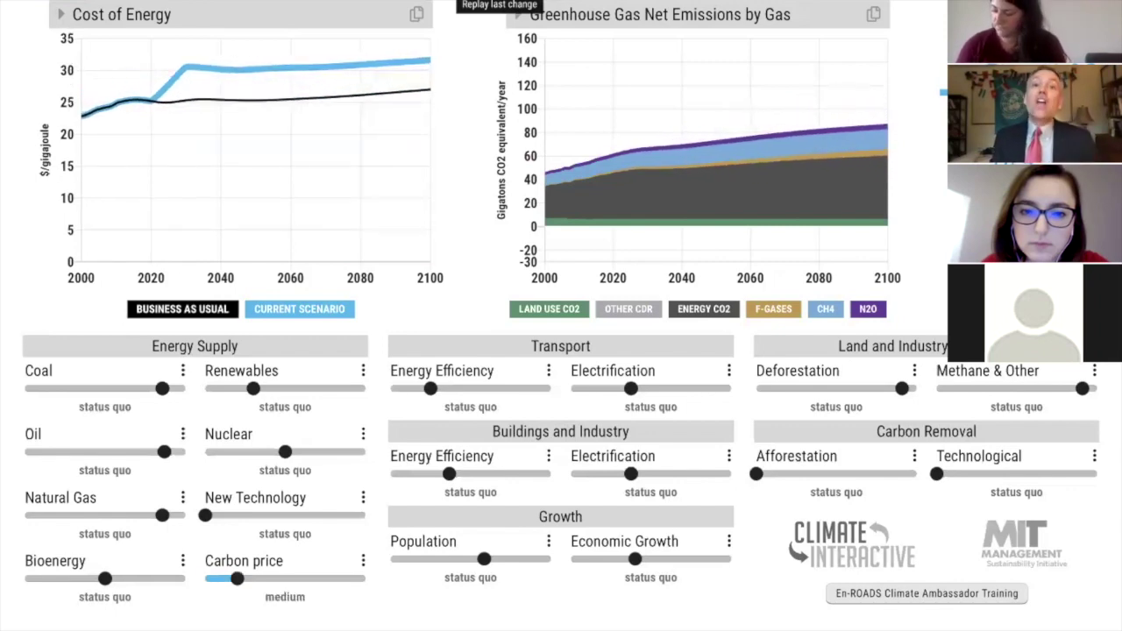
click(517, 12)
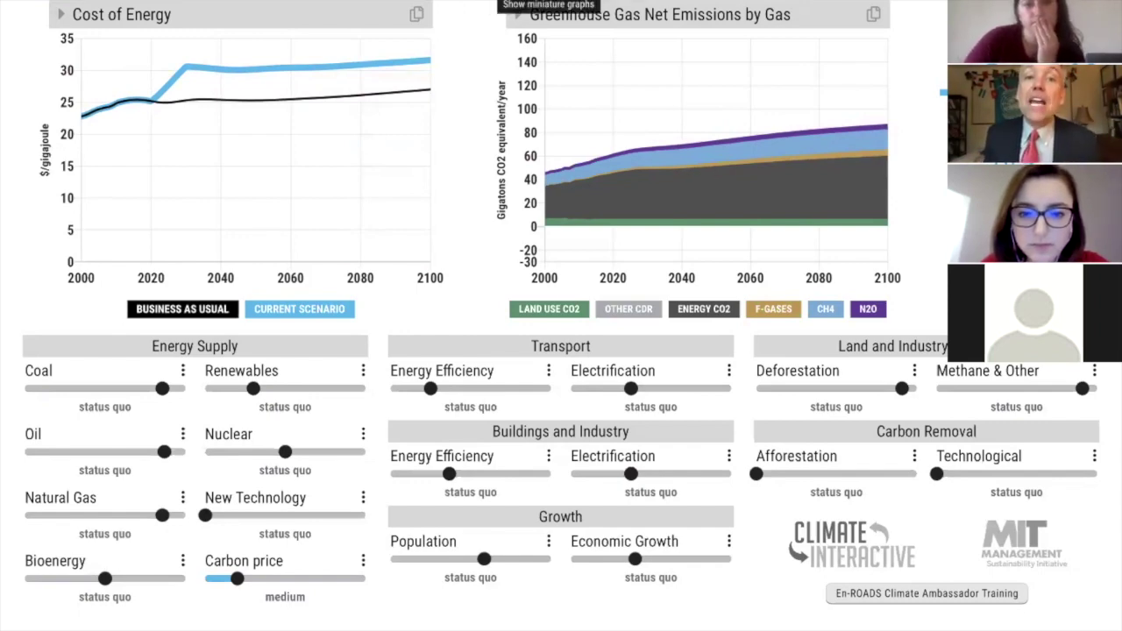
Display the Final Energy Consumption graph in place of Cost of Energy and examine the carbon price's effect on energy demand.
click(548, 12)
click(127, 226)
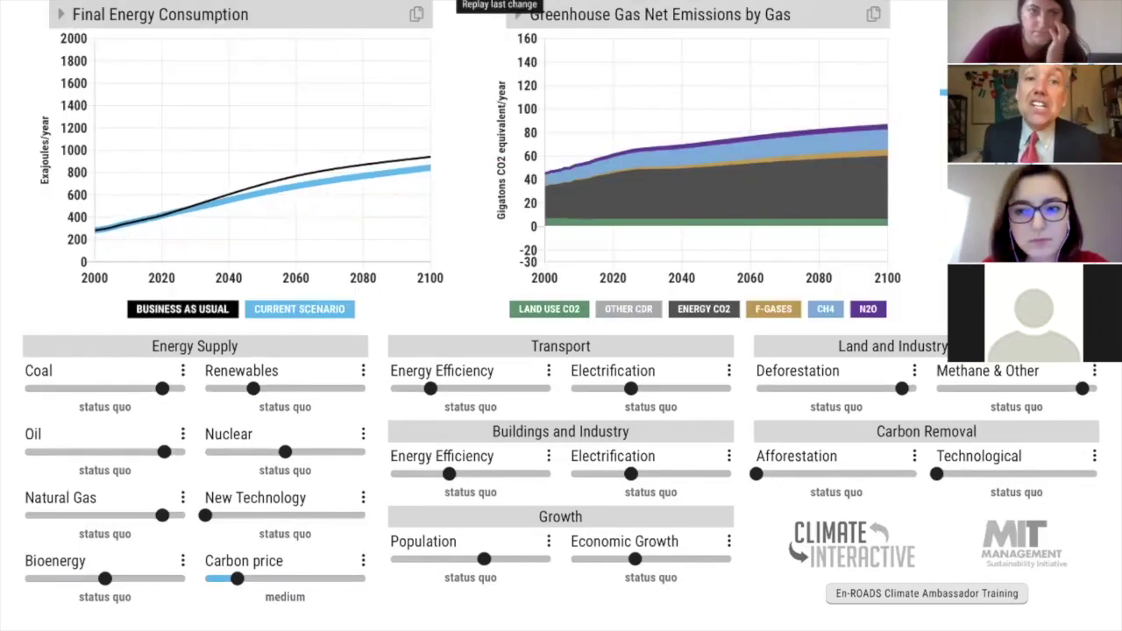
click(517, 14)
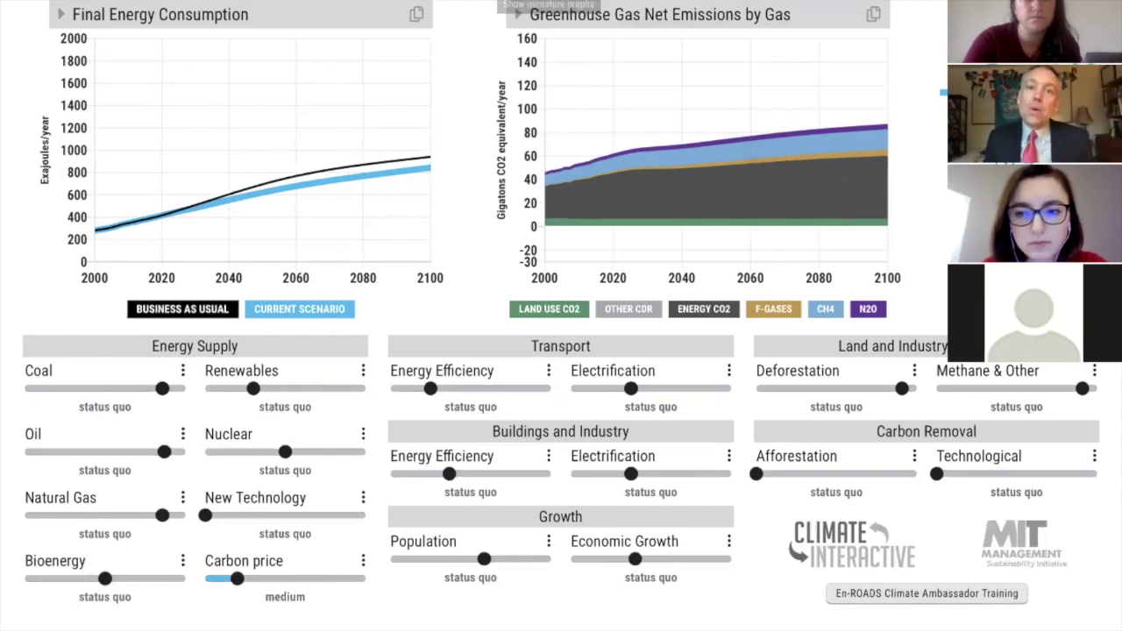
Bring back the Global Sources of Primary Energy graph in place of Final Energy Consumption.
click(517, 14)
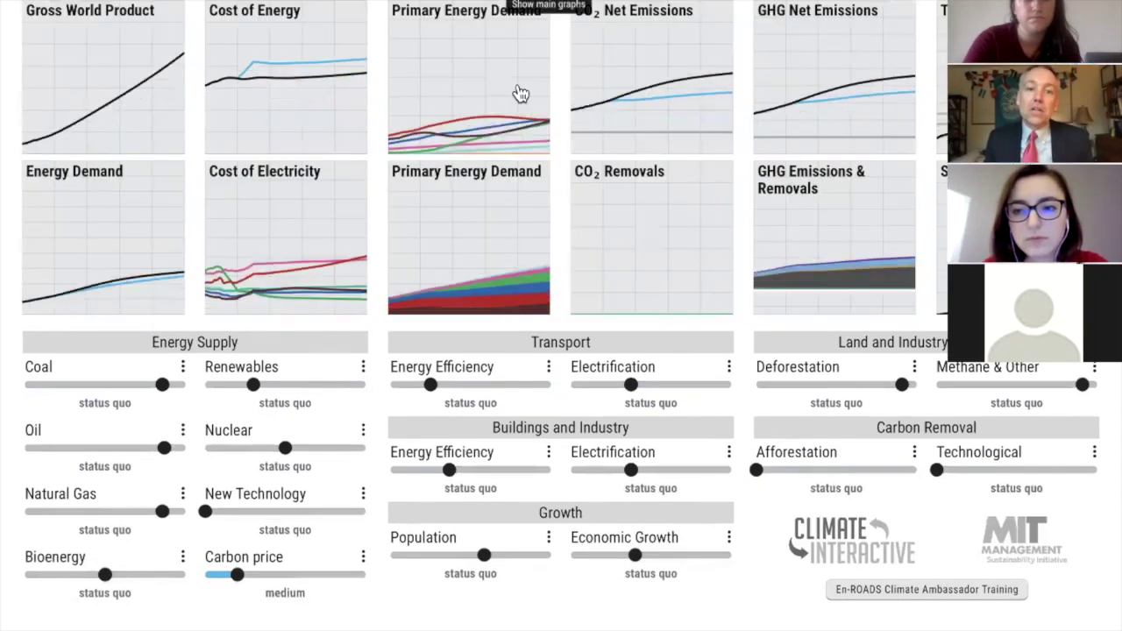
click(480, 79)
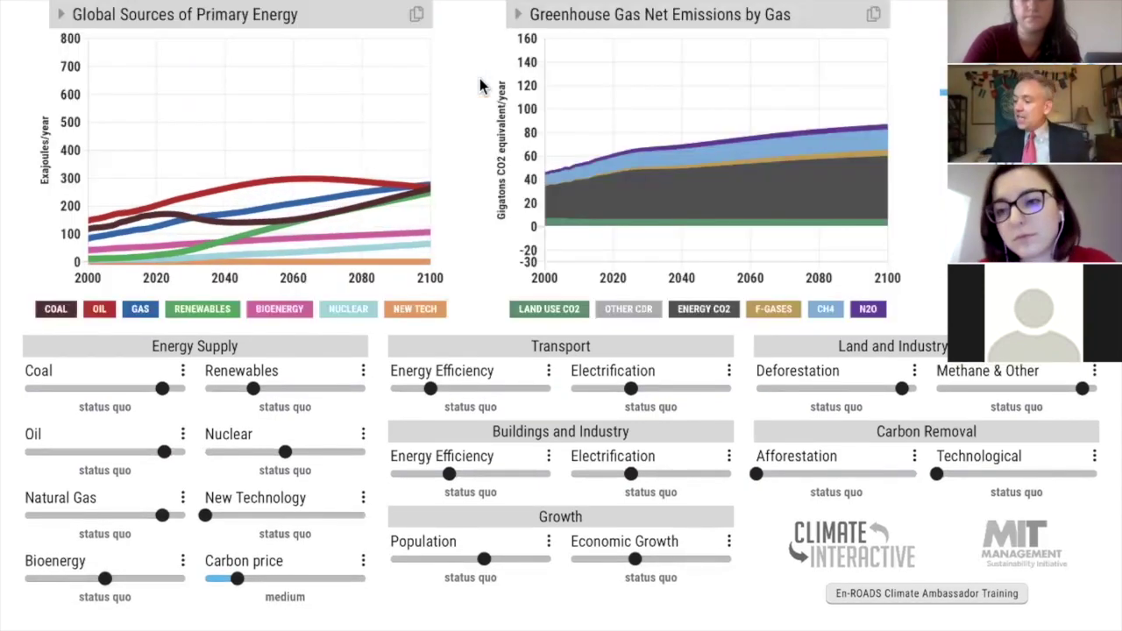
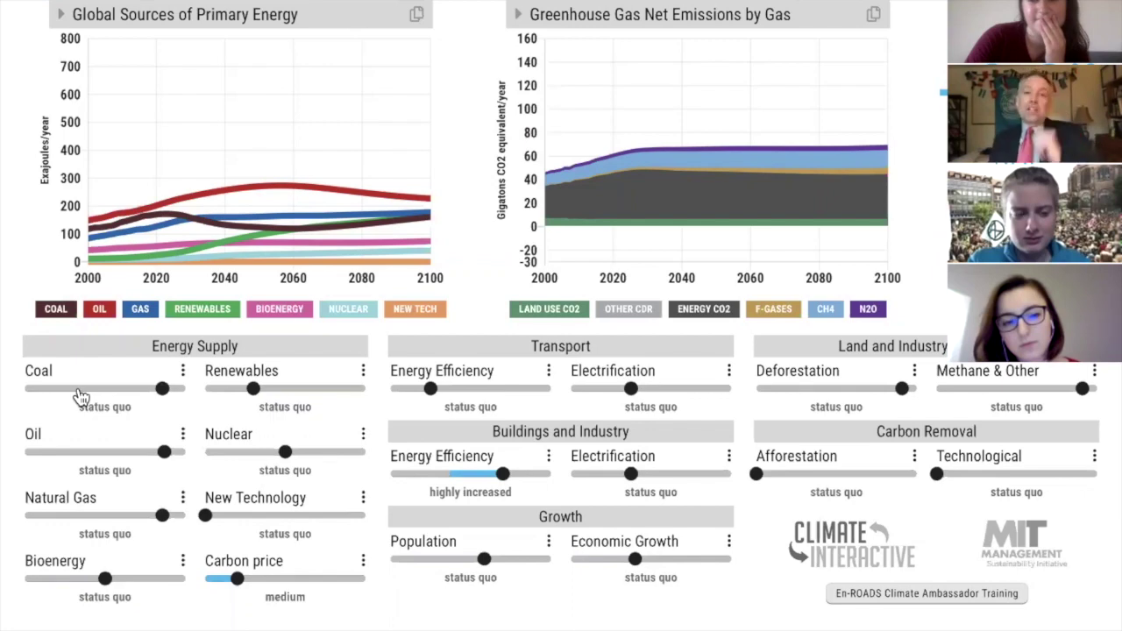
Set coal to very highly taxed and replay the change to compare its effect on energy sources and emissions.
mouse_move(259, 221)
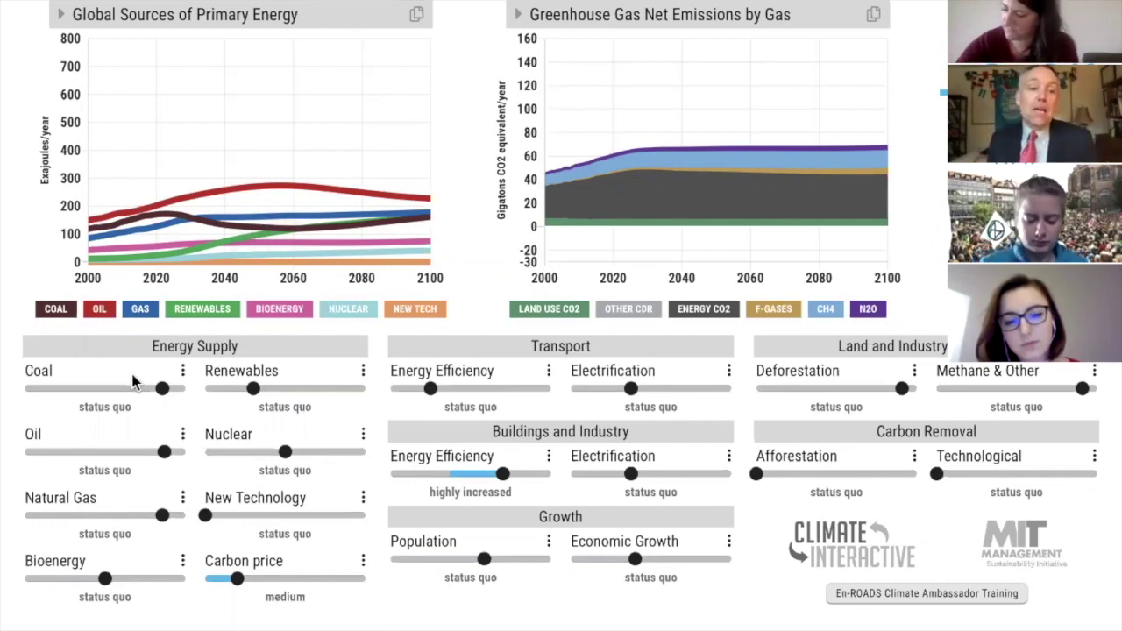
click(60, 388)
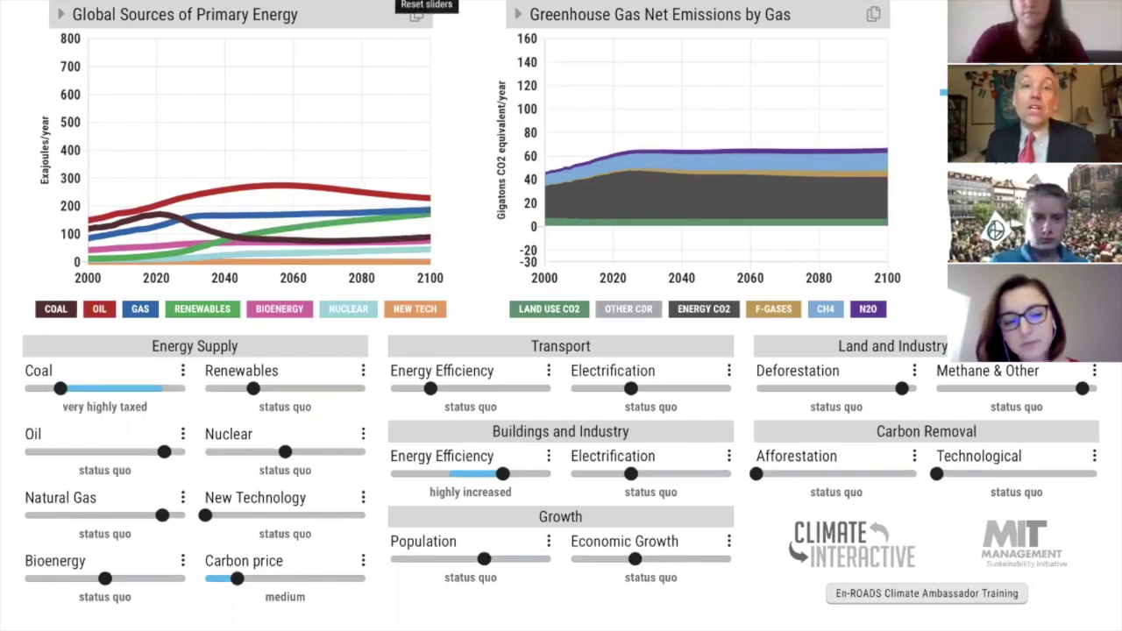
click(500, 12)
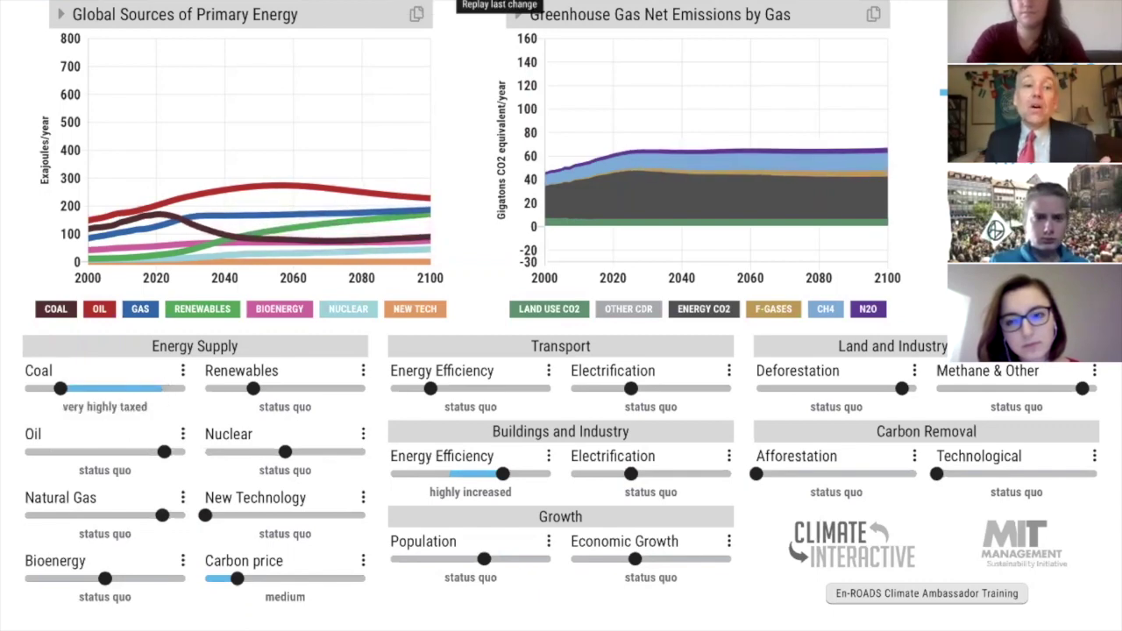
click(500, 12)
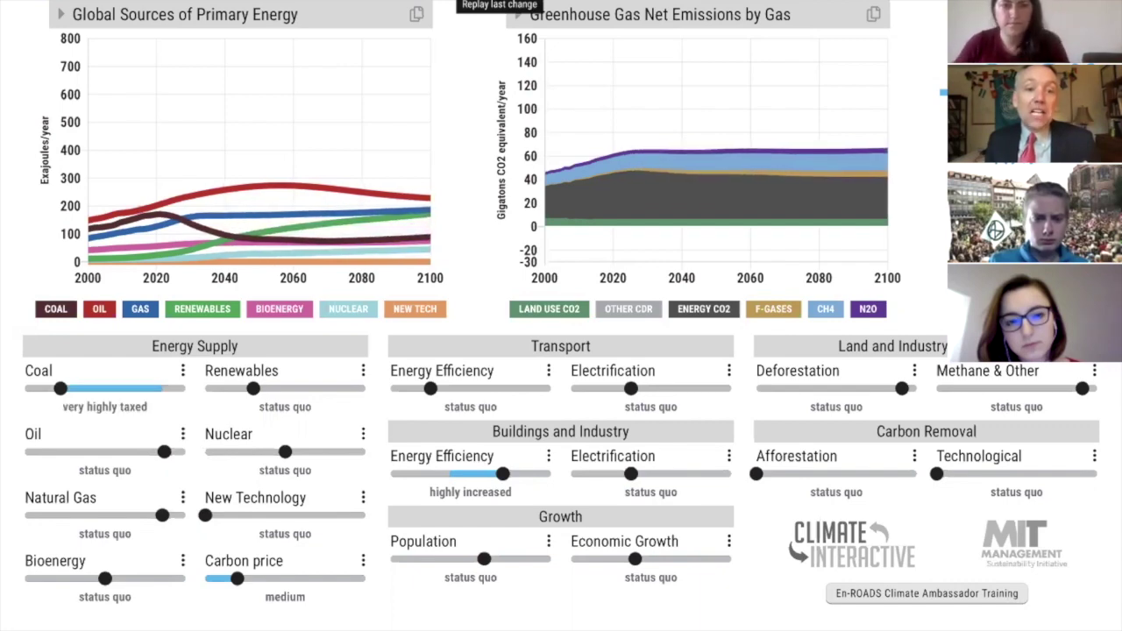
click(500, 12)
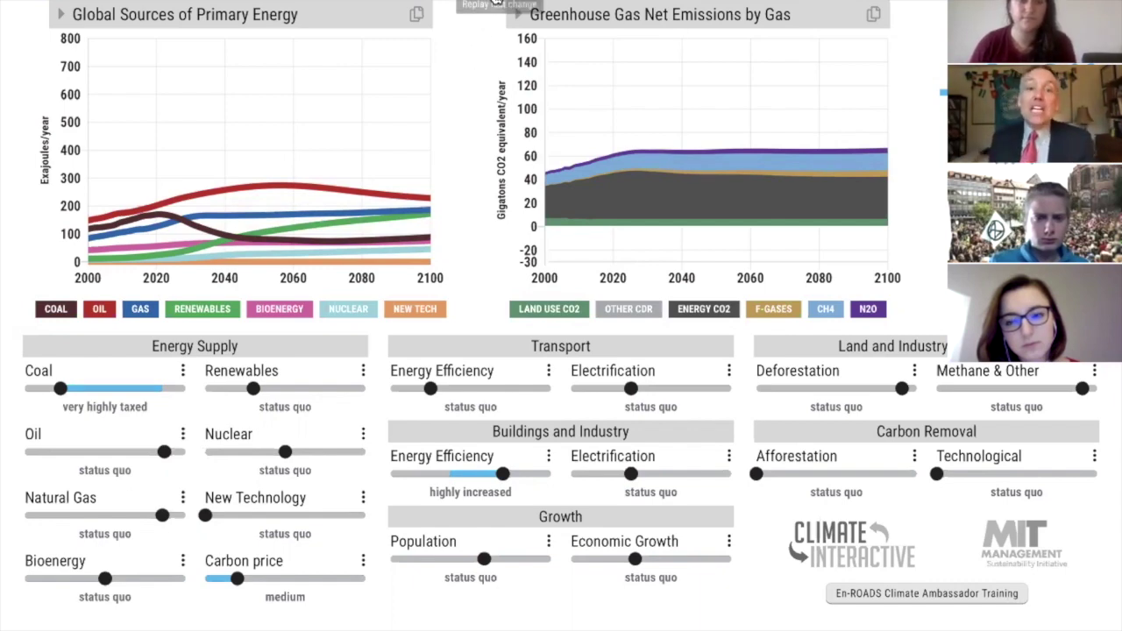
Leave the full-screen view and return to the En-ROADS simulator in the regular browser window.
click(500, 12)
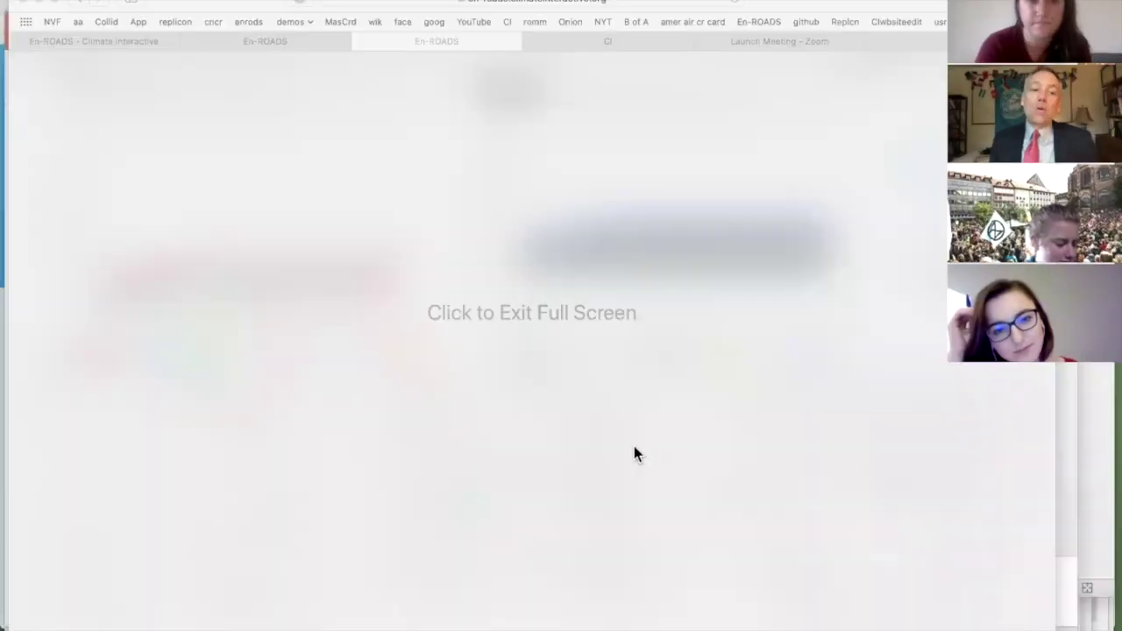
key(super+Tab)
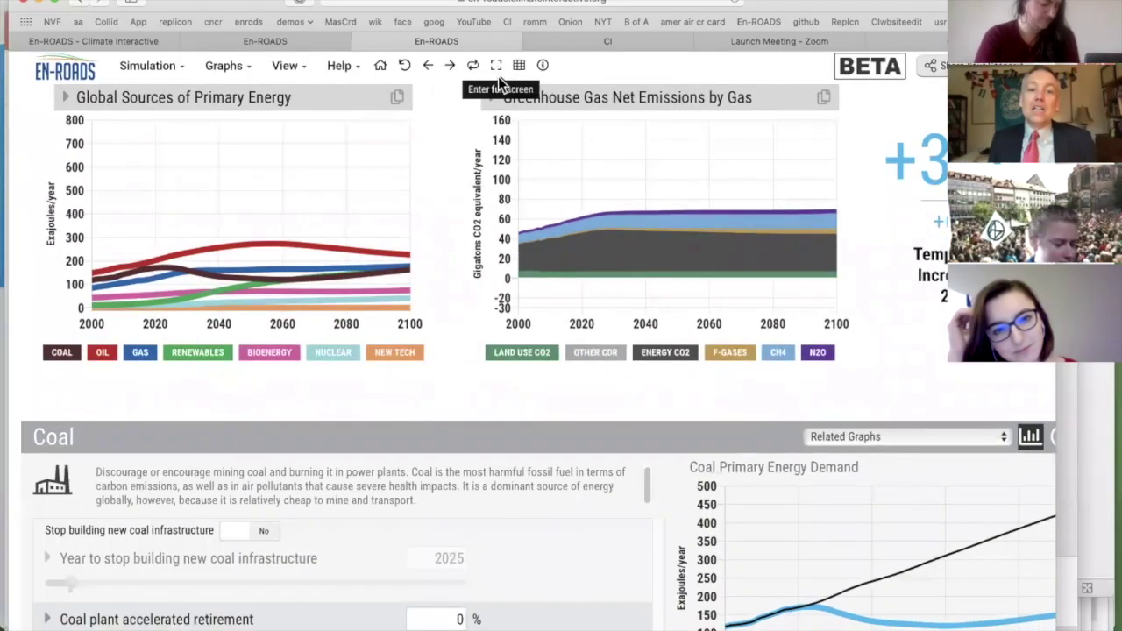
Return the simulator to full screen and stop building new coal infrastructure in the detailed coal settings, replaying the change to compare its effect.
click(497, 75)
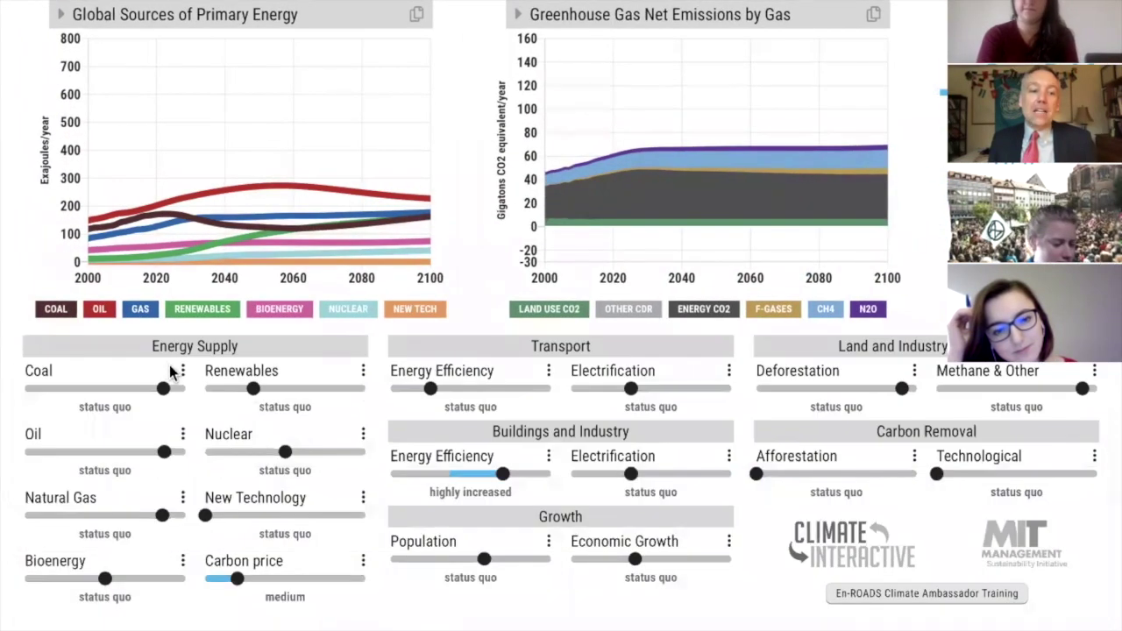
click(183, 371)
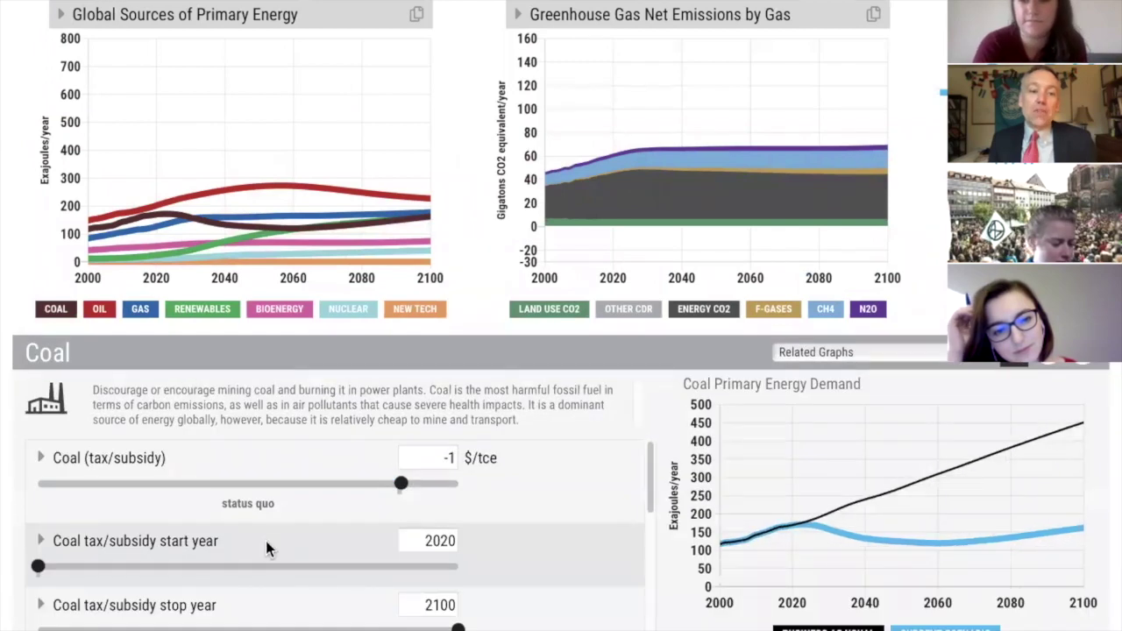
scroll(186, 499, down, 3)
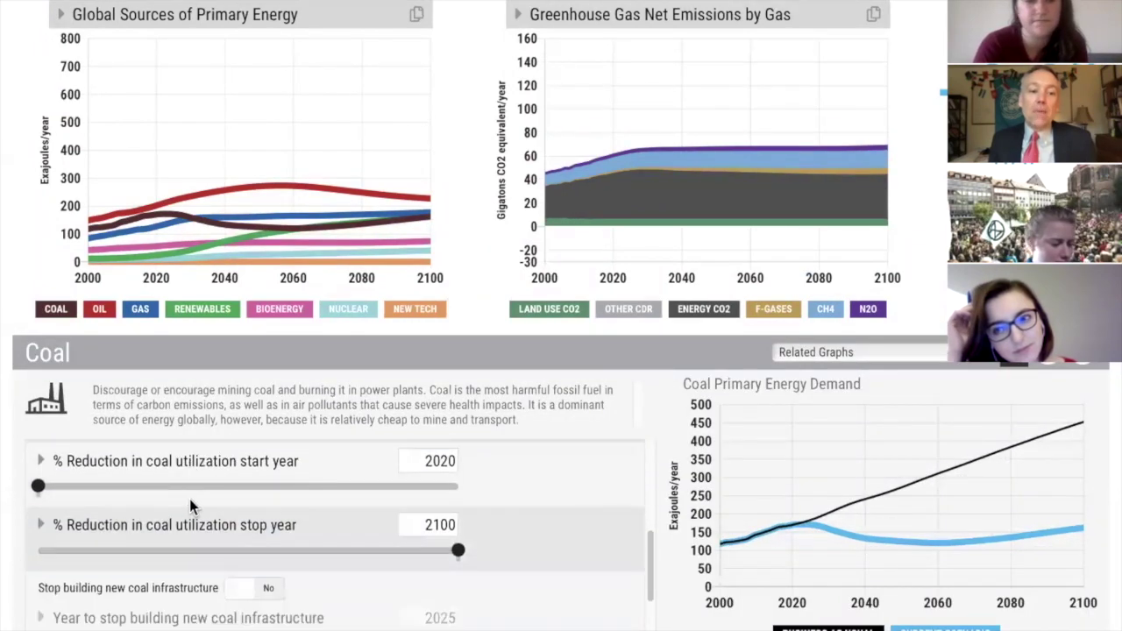
scroll(189, 501, down, 1)
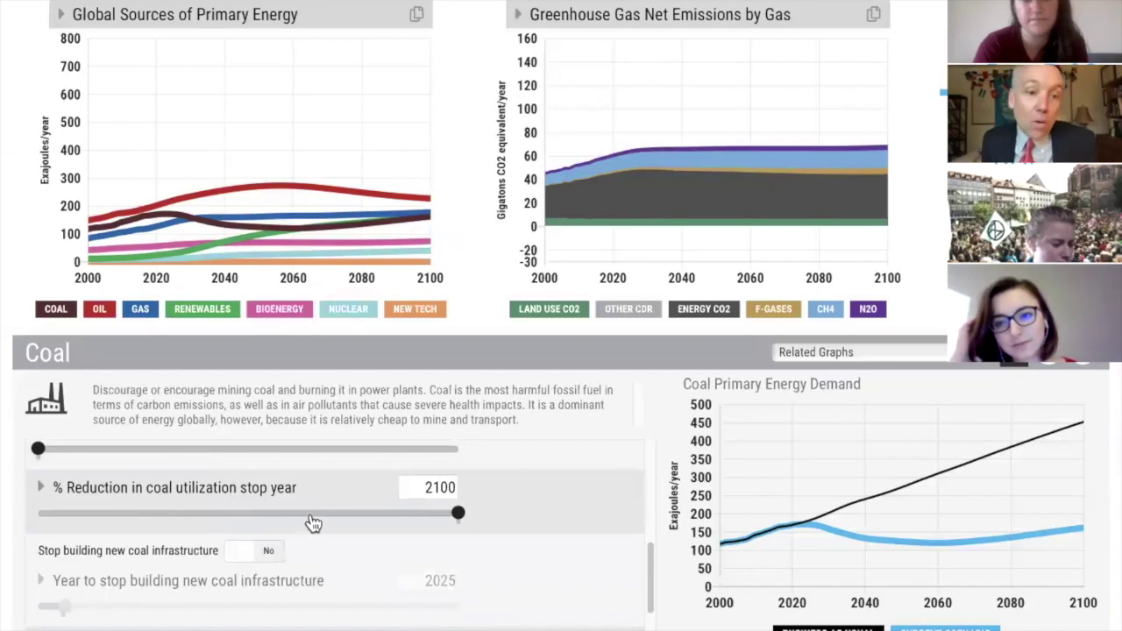
click(242, 554)
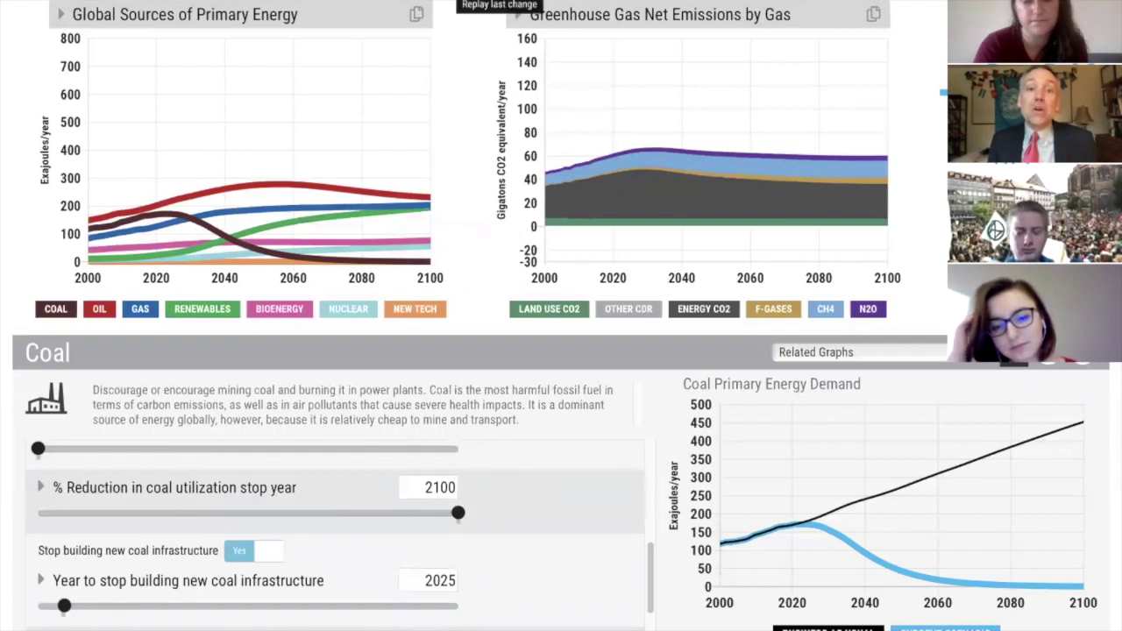
click(499, 7)
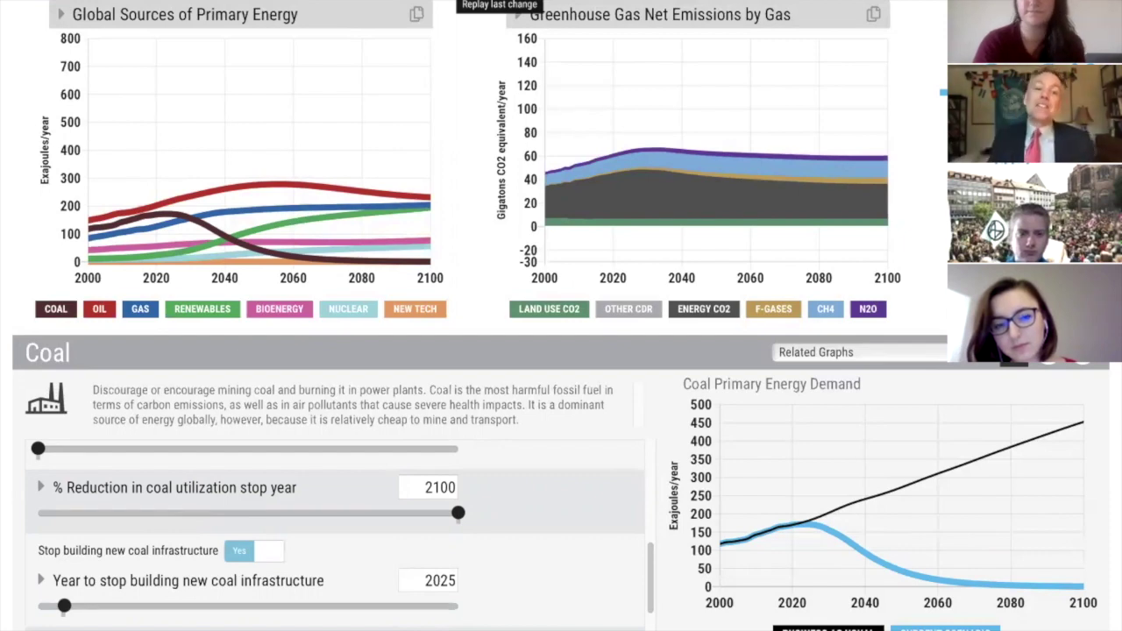
click(459, 207)
Switch to the PowerPoint deck, present the "Post Round 1 Team Meeting" slide in full screen, and end the slide show.
key(super+Tab)
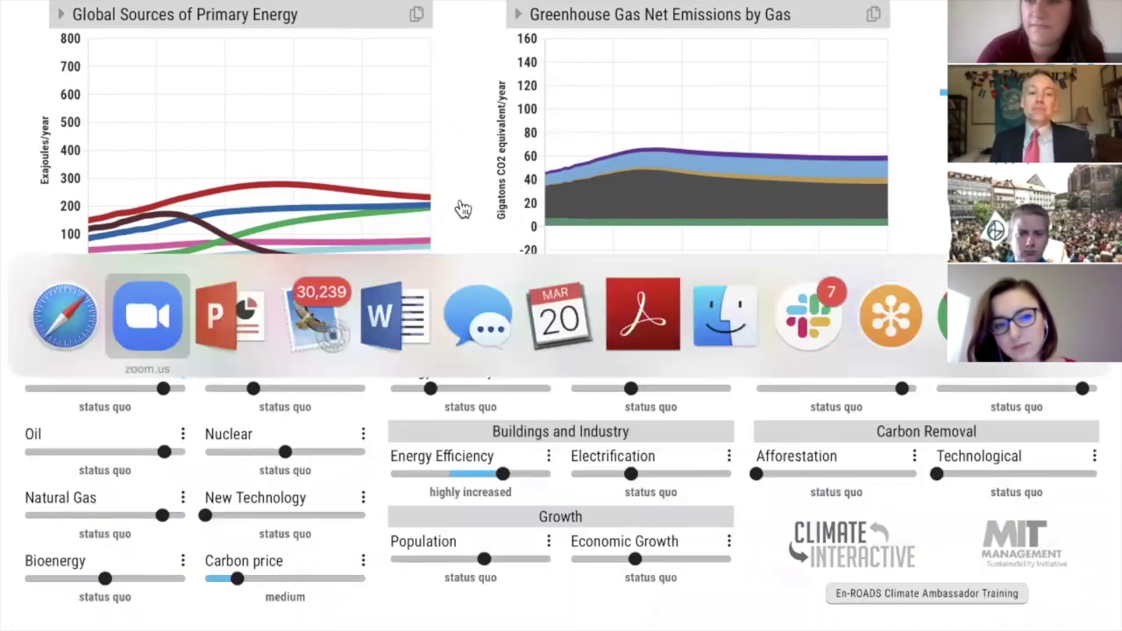
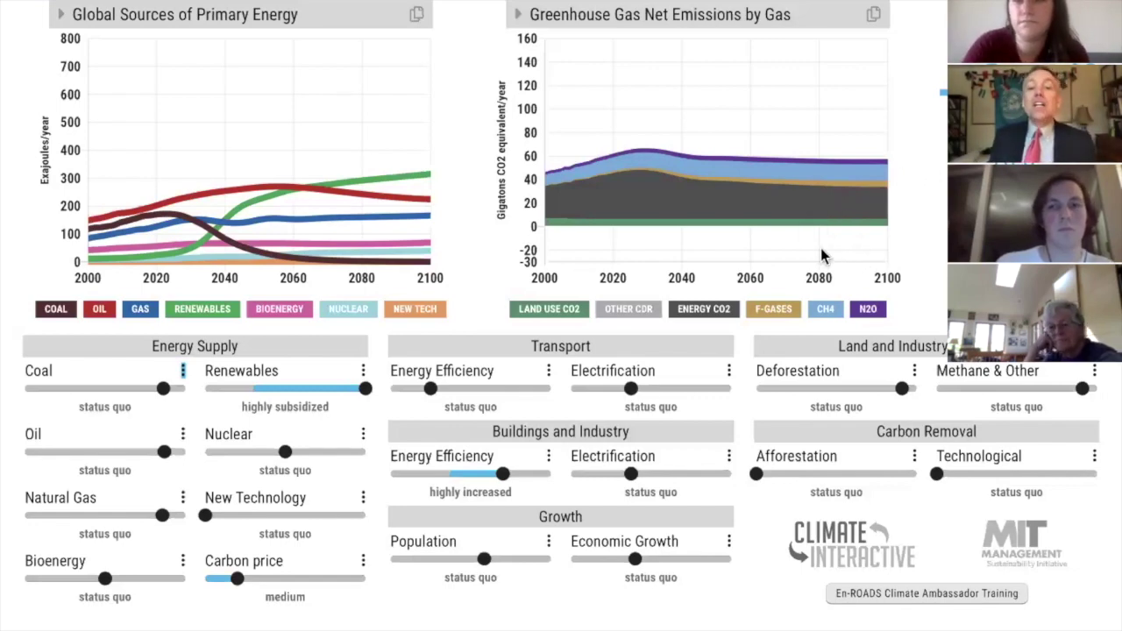
key(super+Tab)
key(super+Tab)
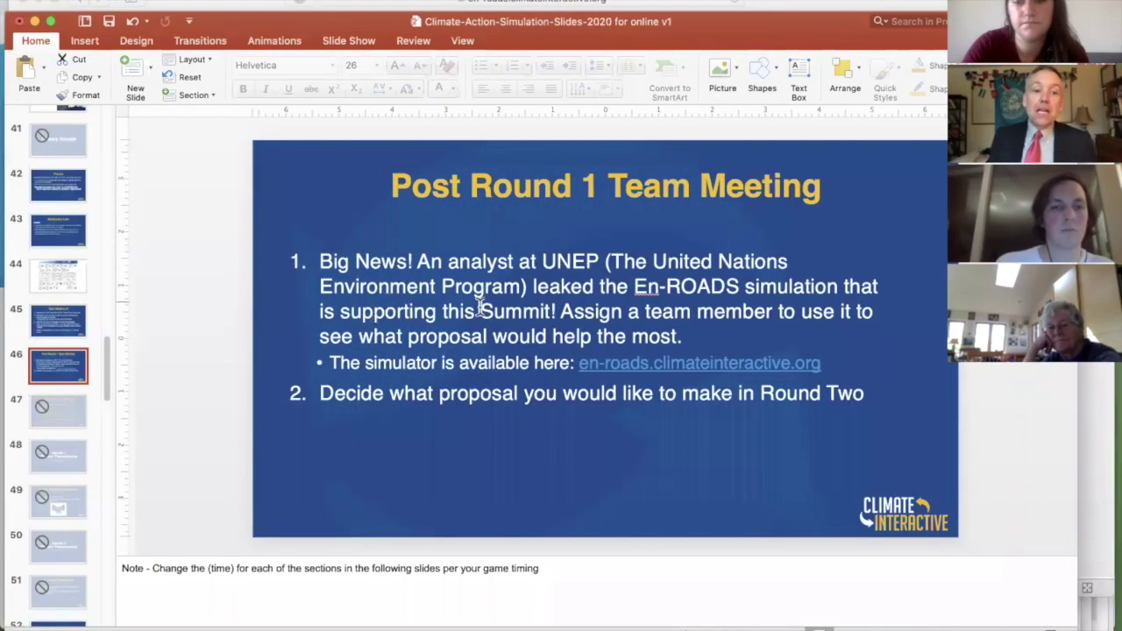
click(508, 311)
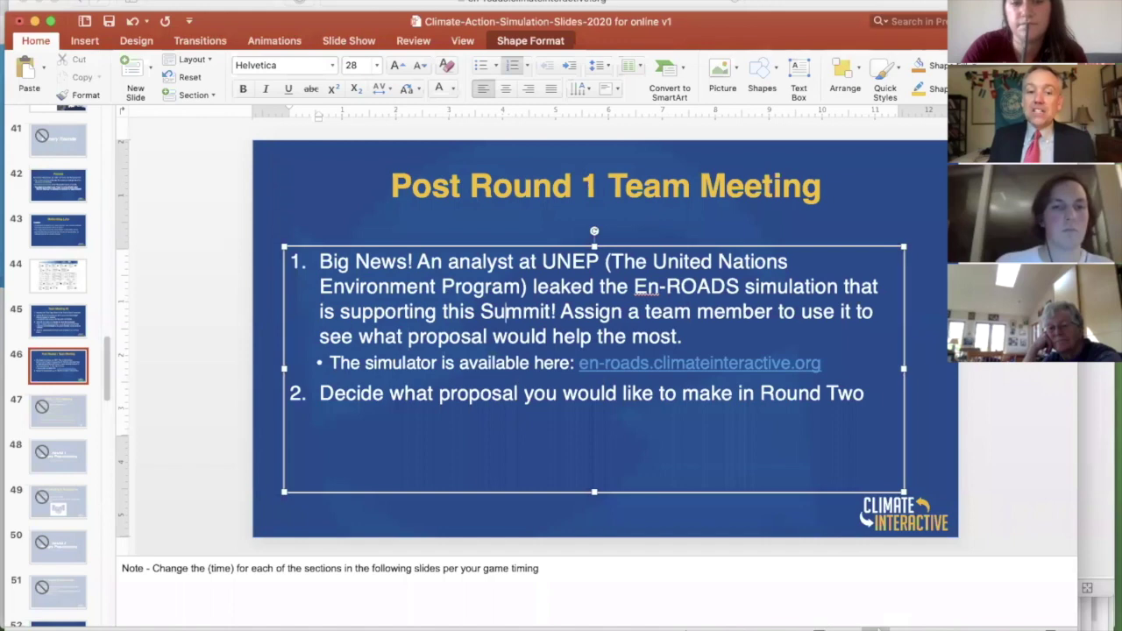
key(super+shift+Return)
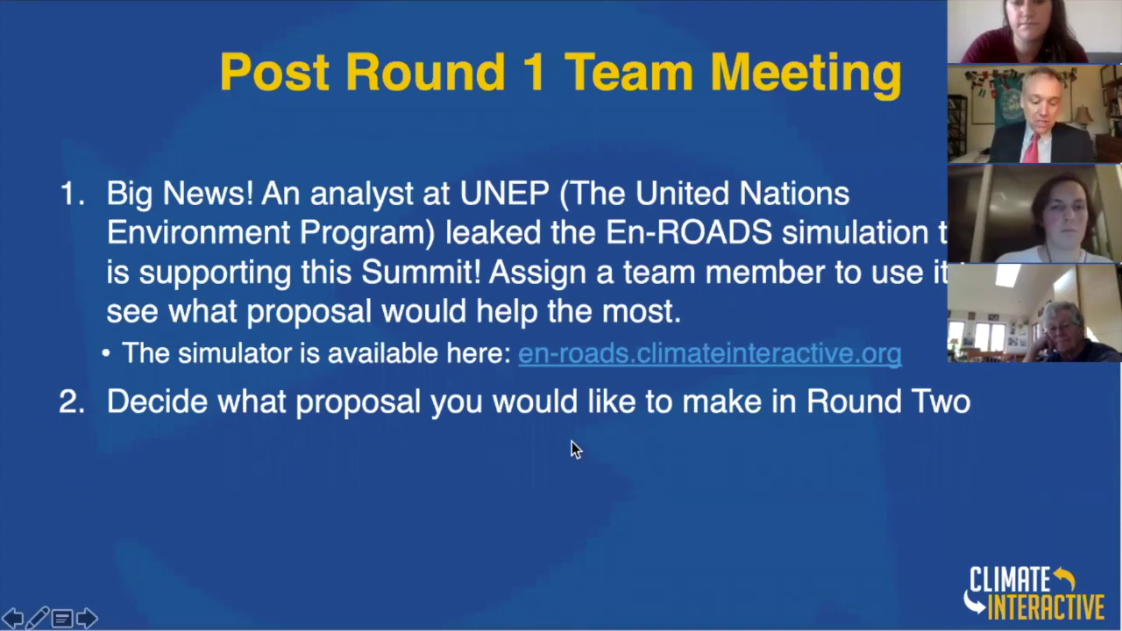
key(Escape)
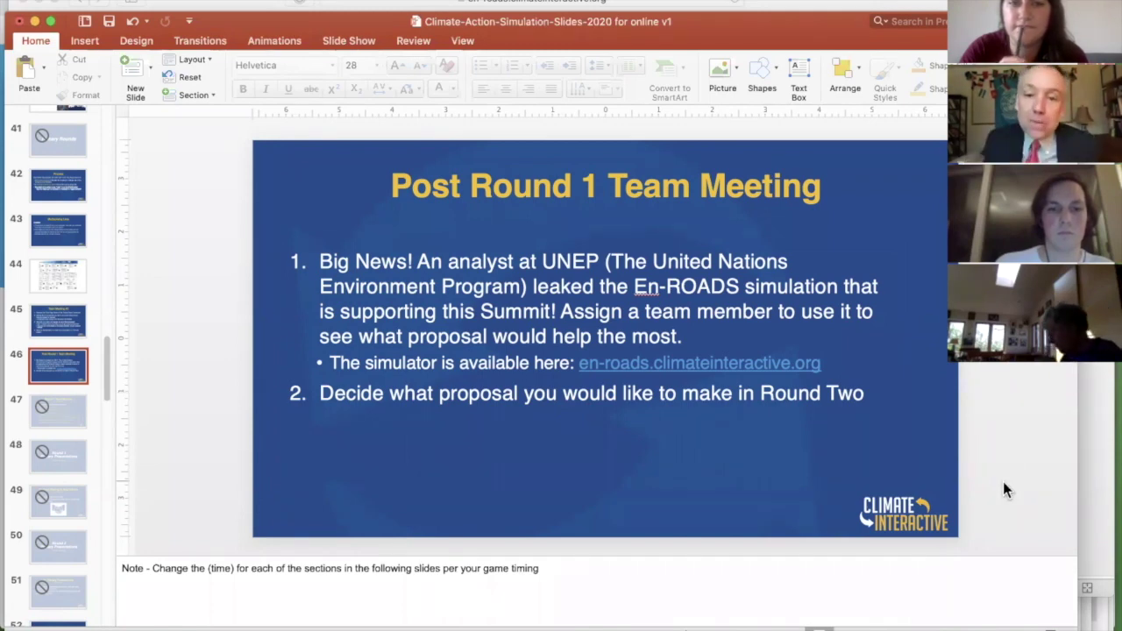
Switch back to the En-ROADS simulator and set the carbon price to 100 $/ton, replaying the change to compare its effect.
key(super+Tab)
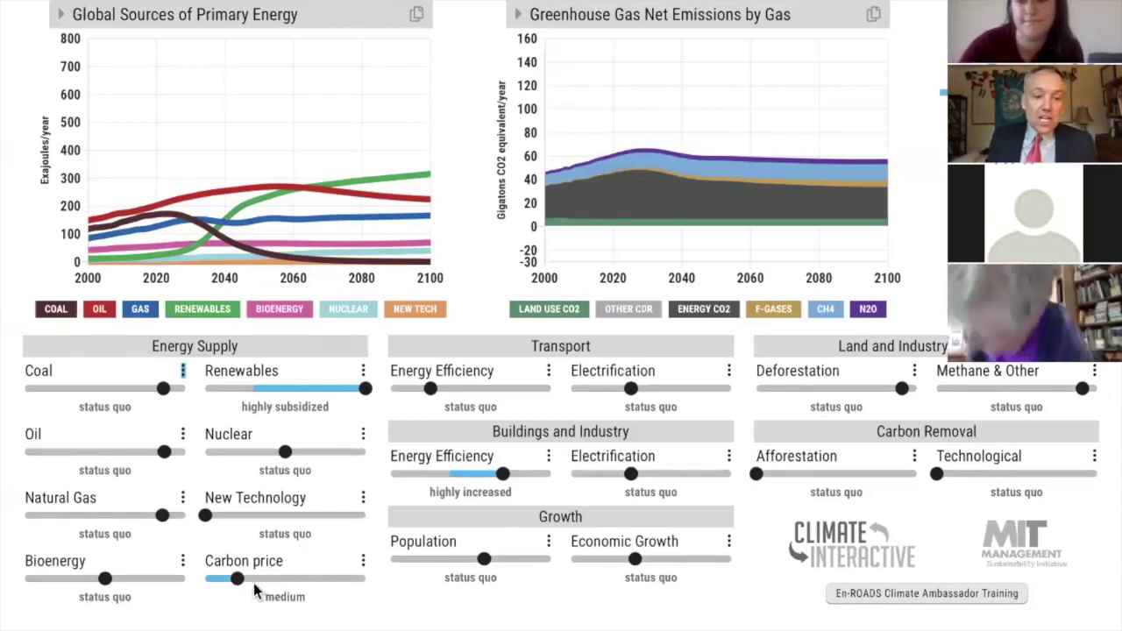
click(363, 559)
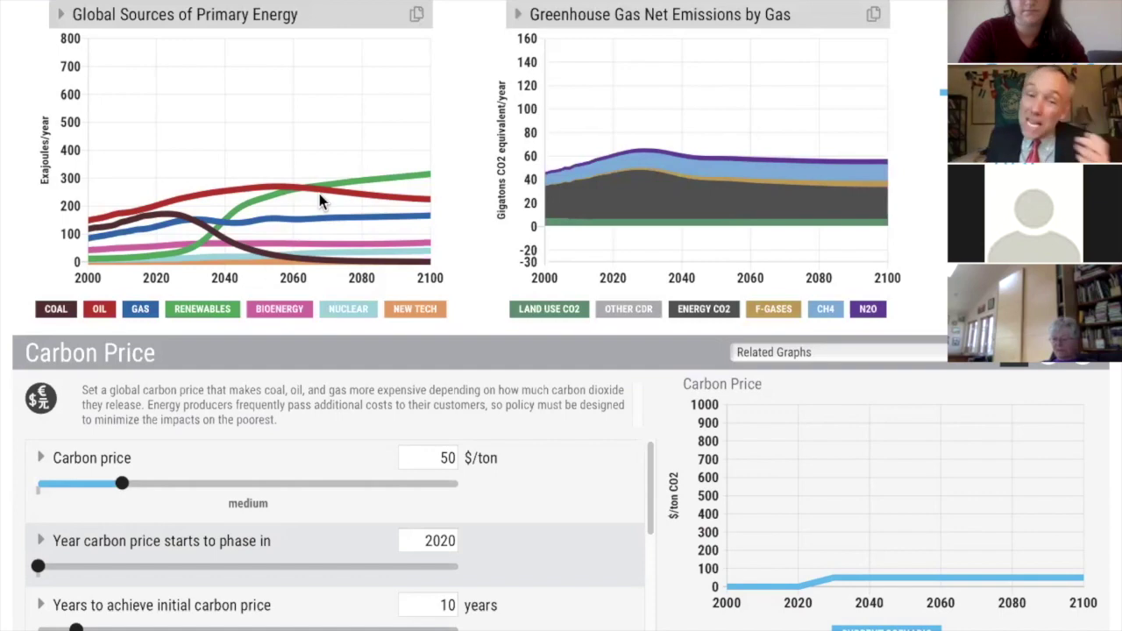
click(442, 451)
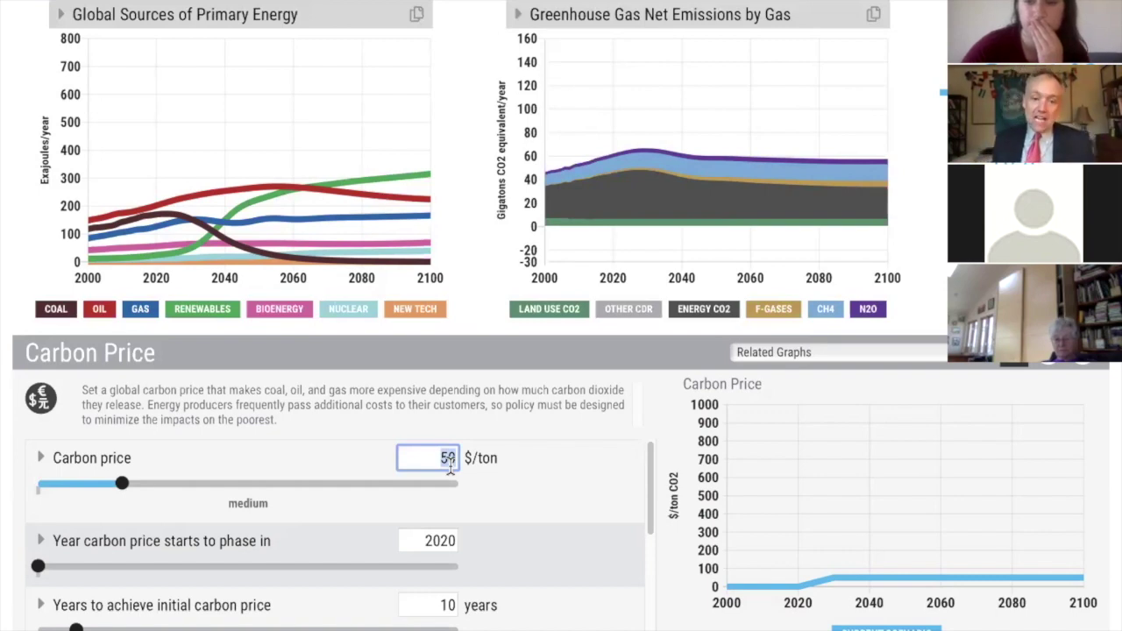
text(100)
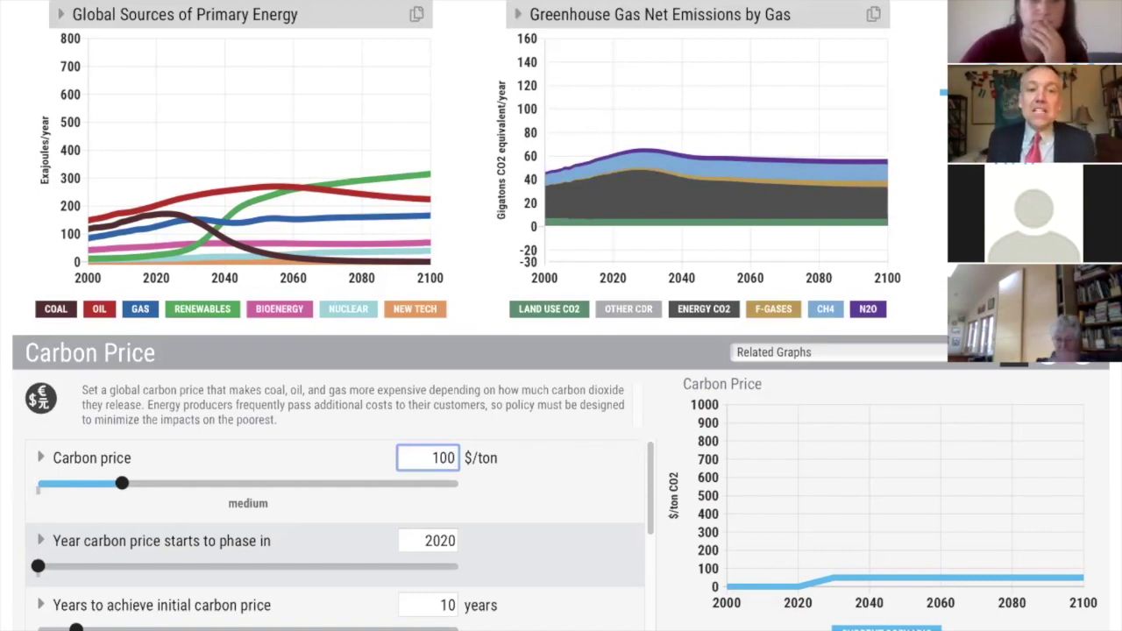
key(Return)
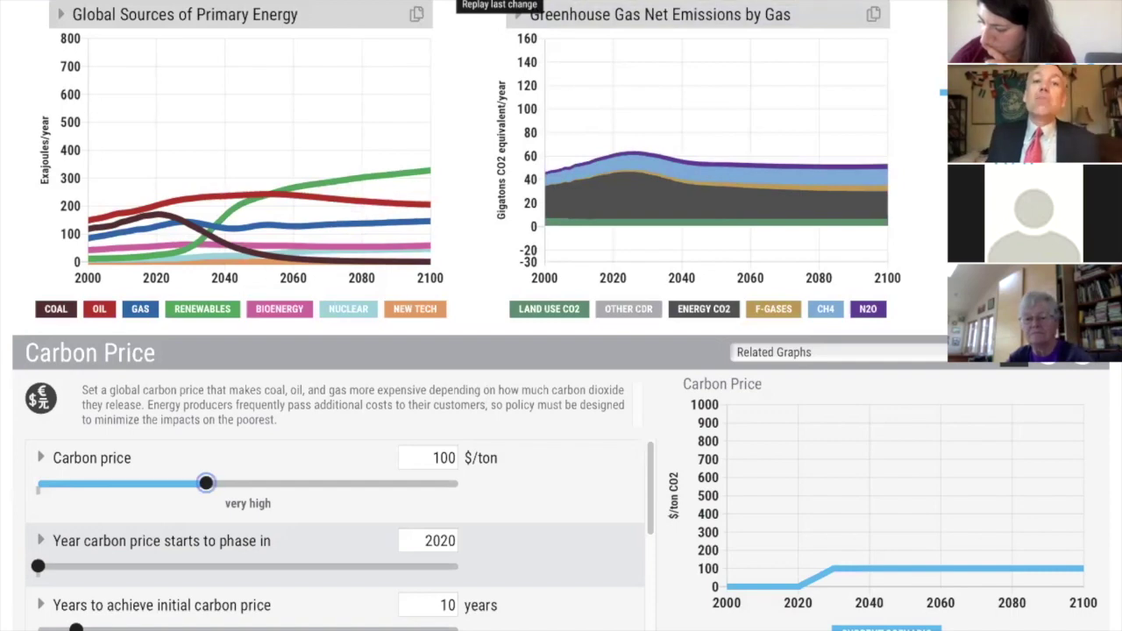
click(513, 12)
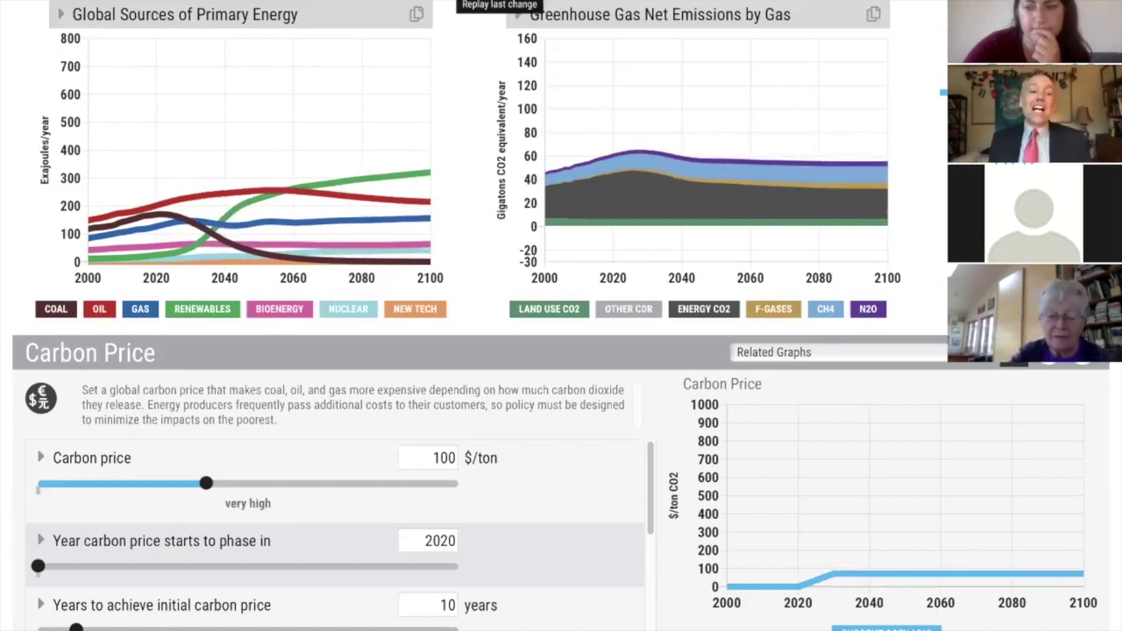
click(479, 282)
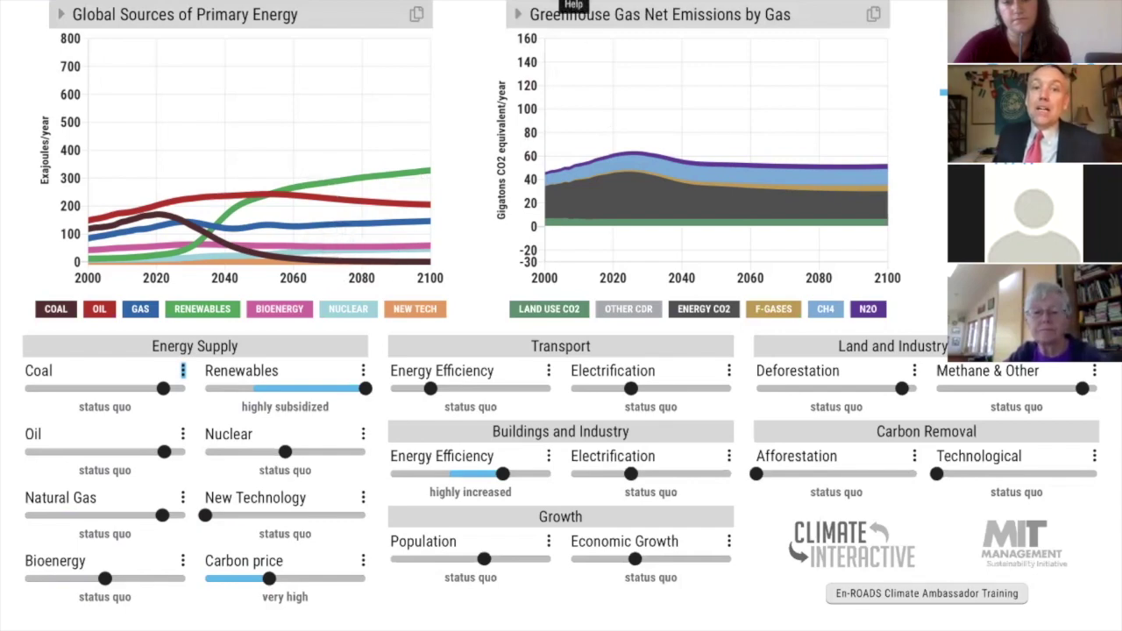
click(321, 16)
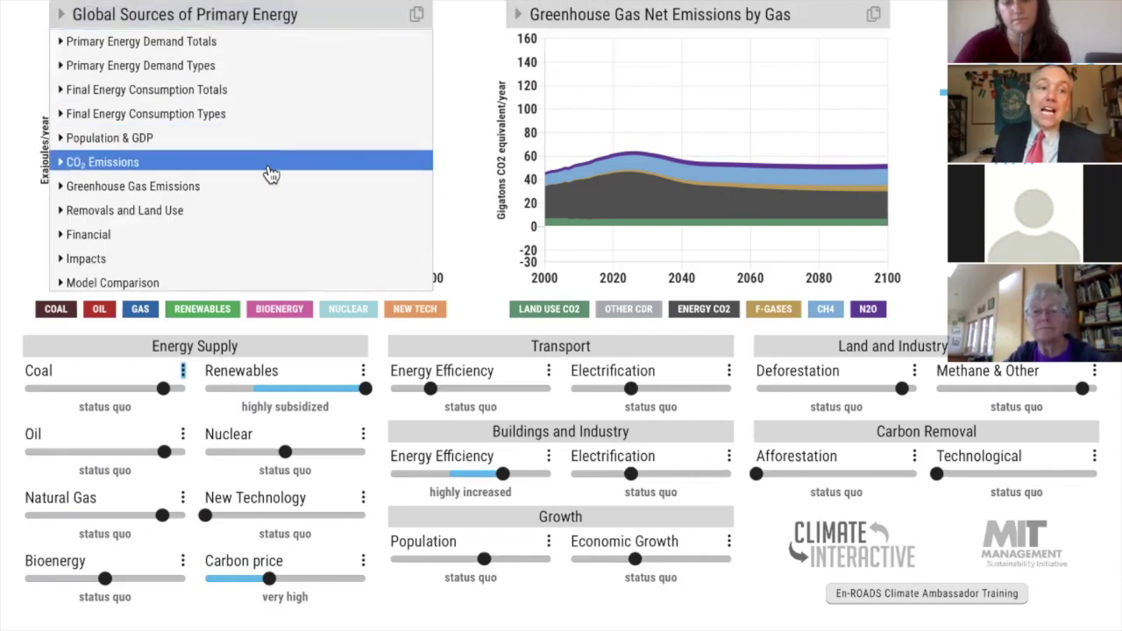
click(247, 213)
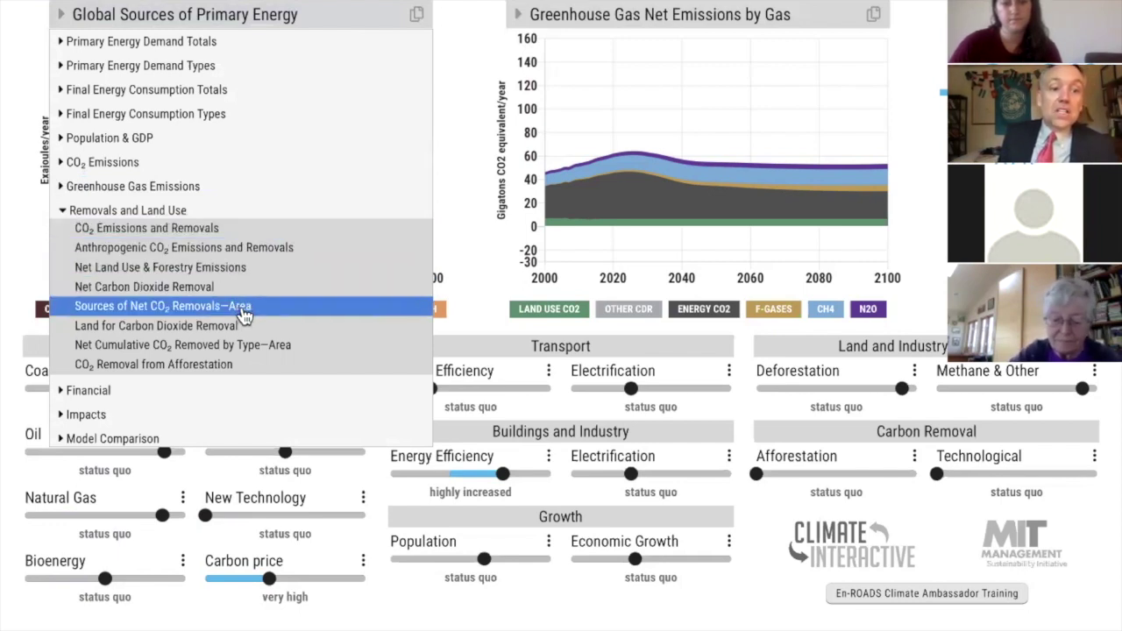
click(467, 182)
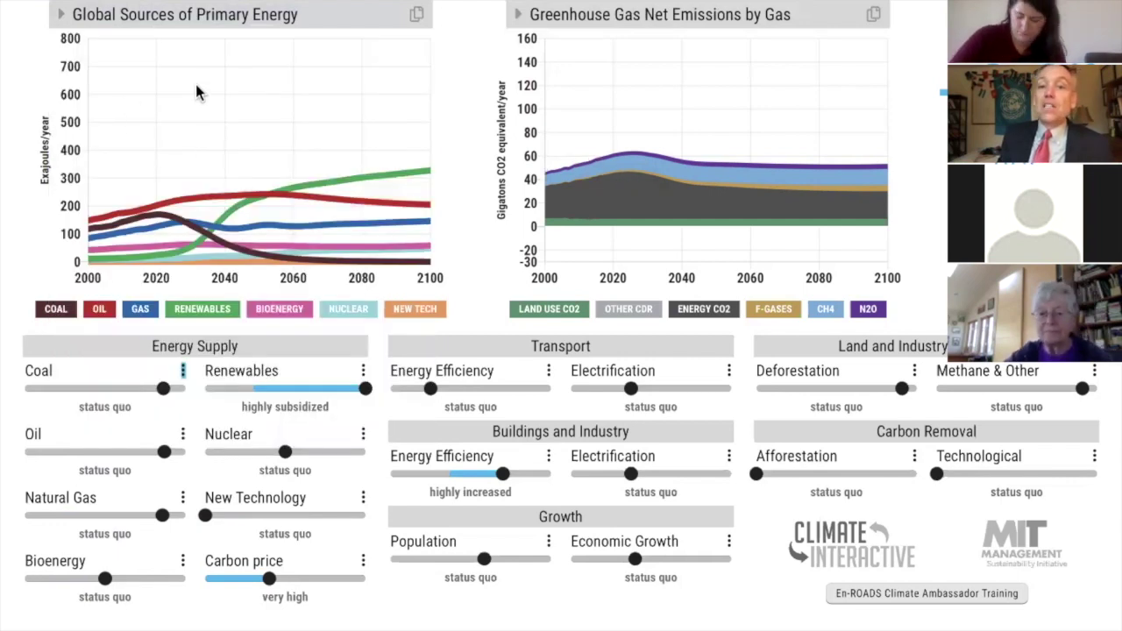
Enable detailed settings for methane and other gases and set agricultural and waste emissions (CH4 & N2O) to -30%.
click(1094, 371)
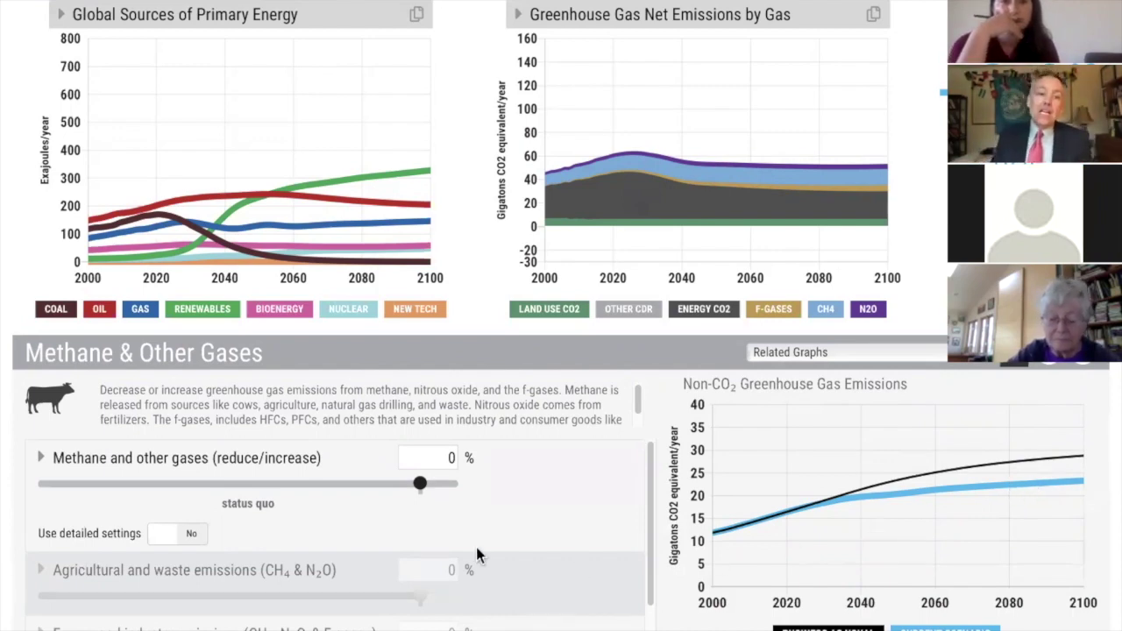
click(158, 531)
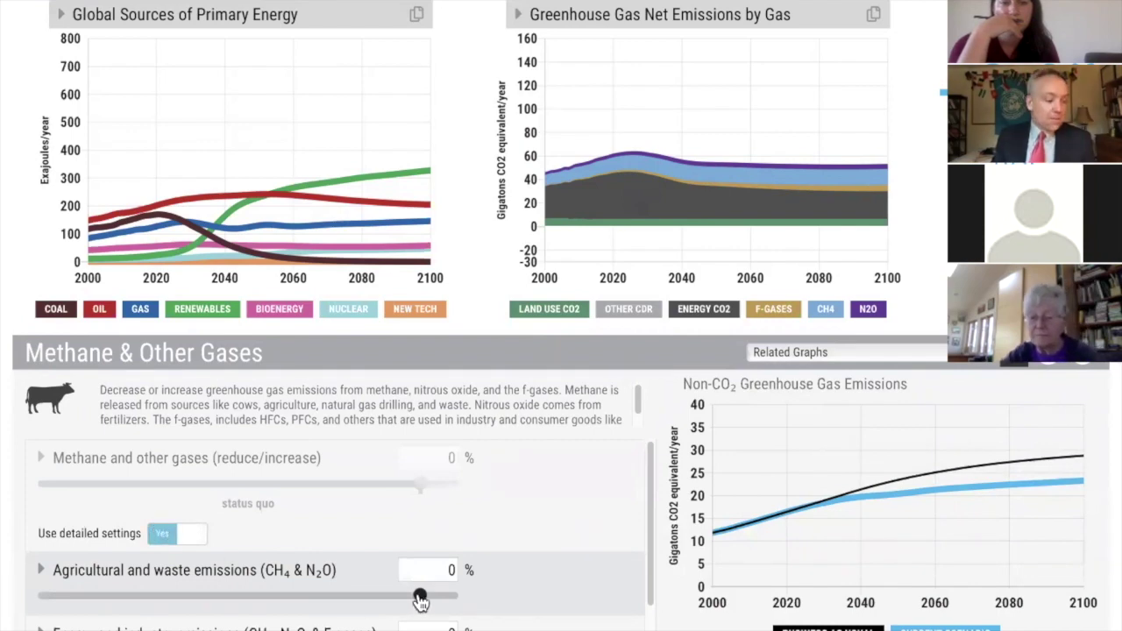
drag(420, 598, 421, 601)
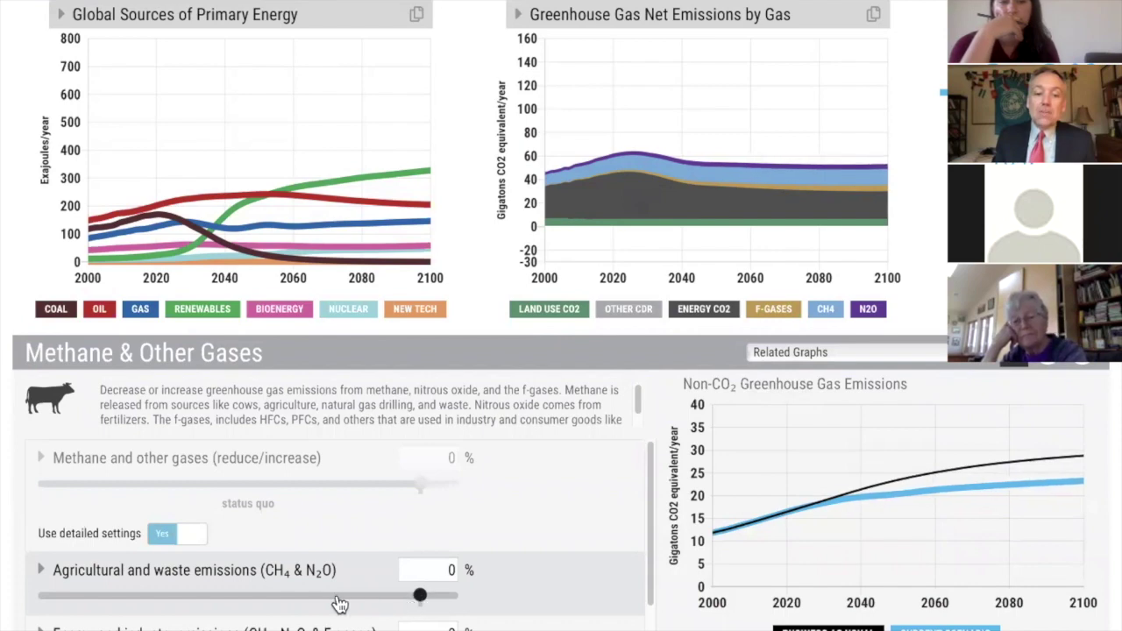
click(434, 570)
key(BackSpace)
text(-3)
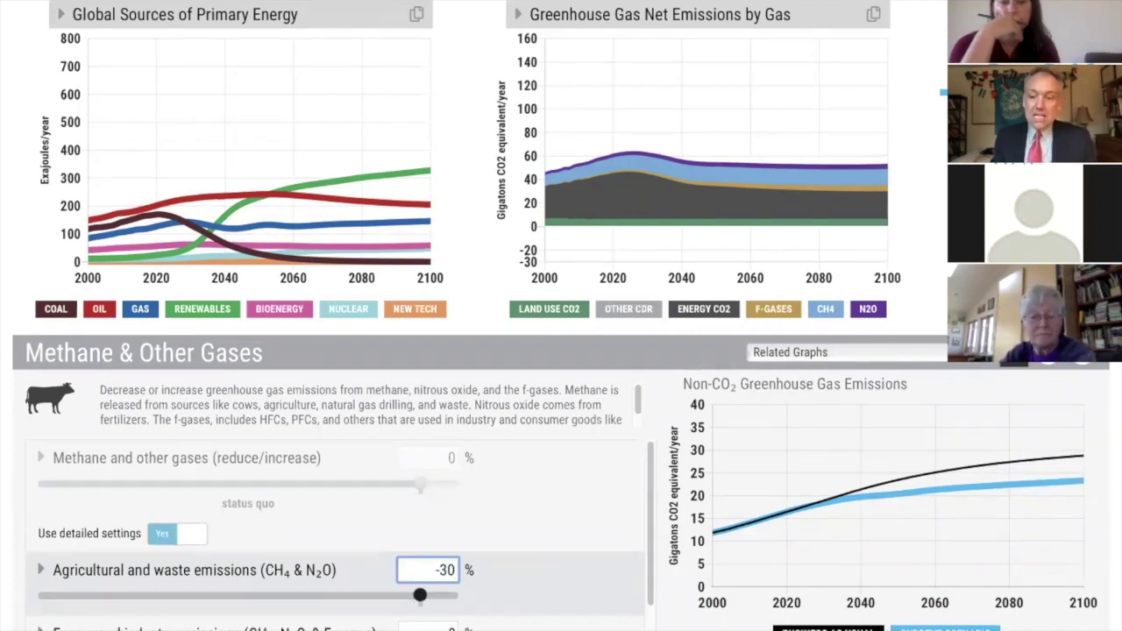
key(Return)
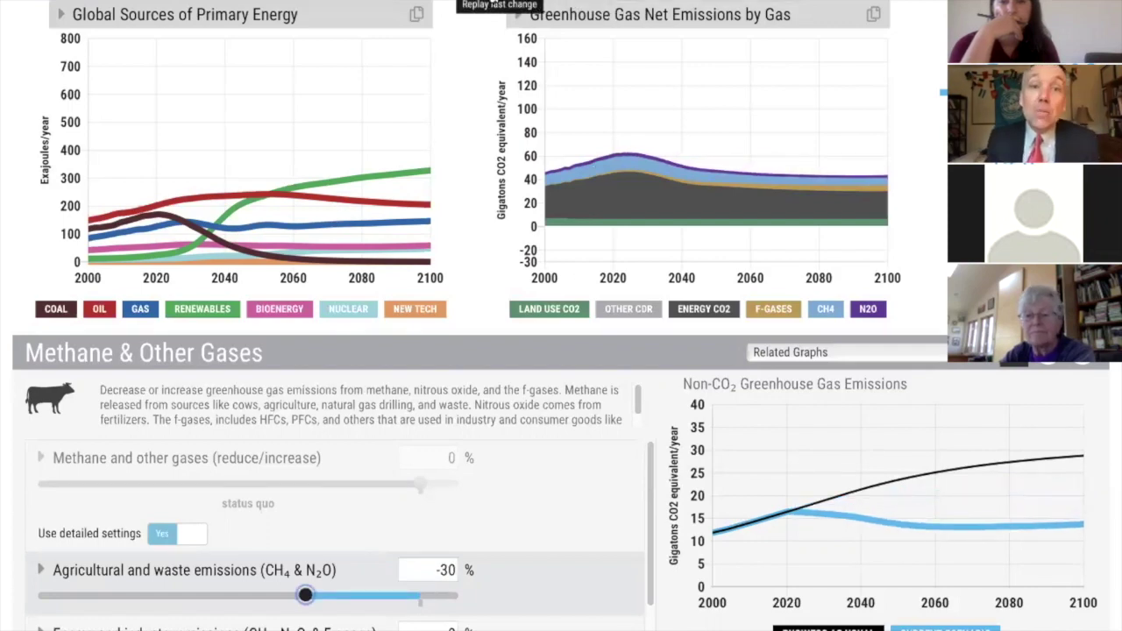
Replay the agricultural emissions change to examine its effect on greenhouse gas emissions, and close the Methane & Other Gases settings.
click(516, 14)
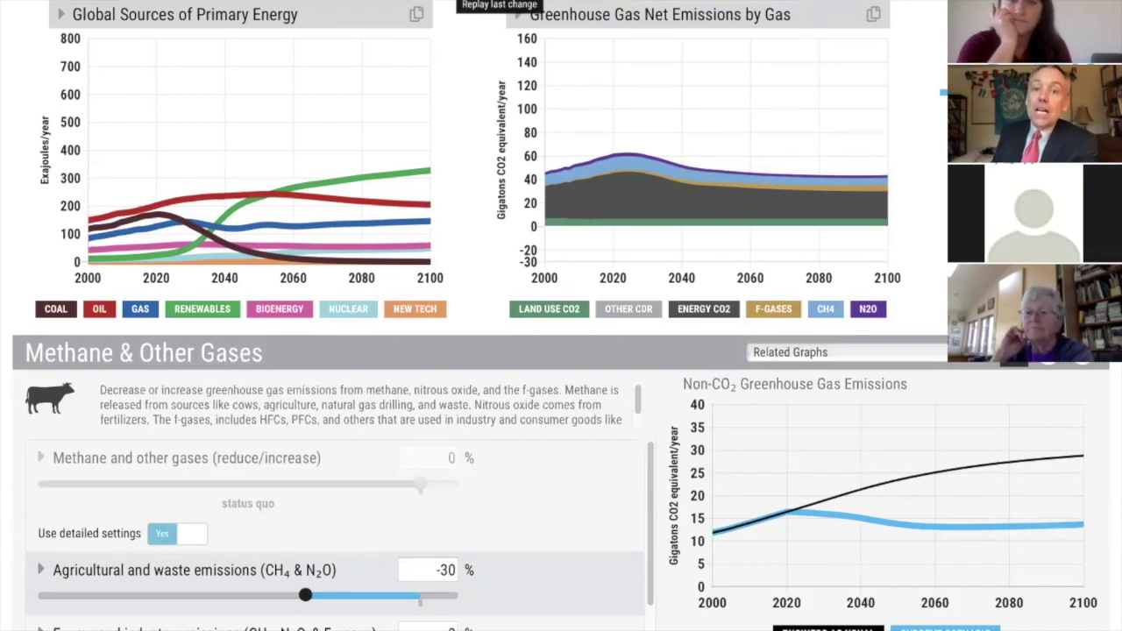
click(499, 10)
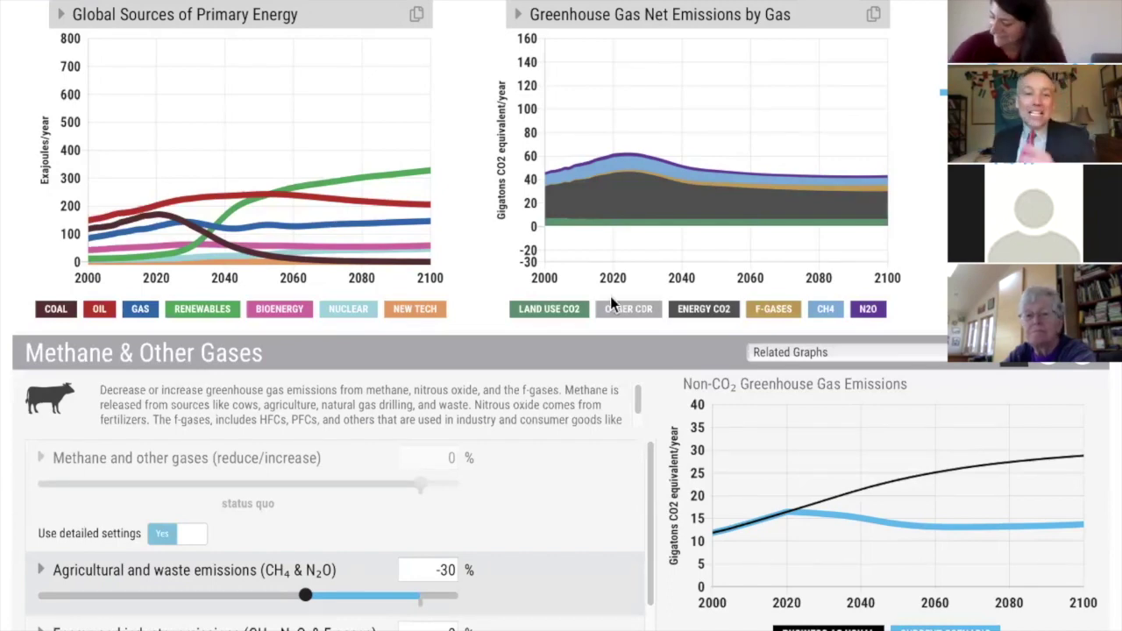
click(457, 281)
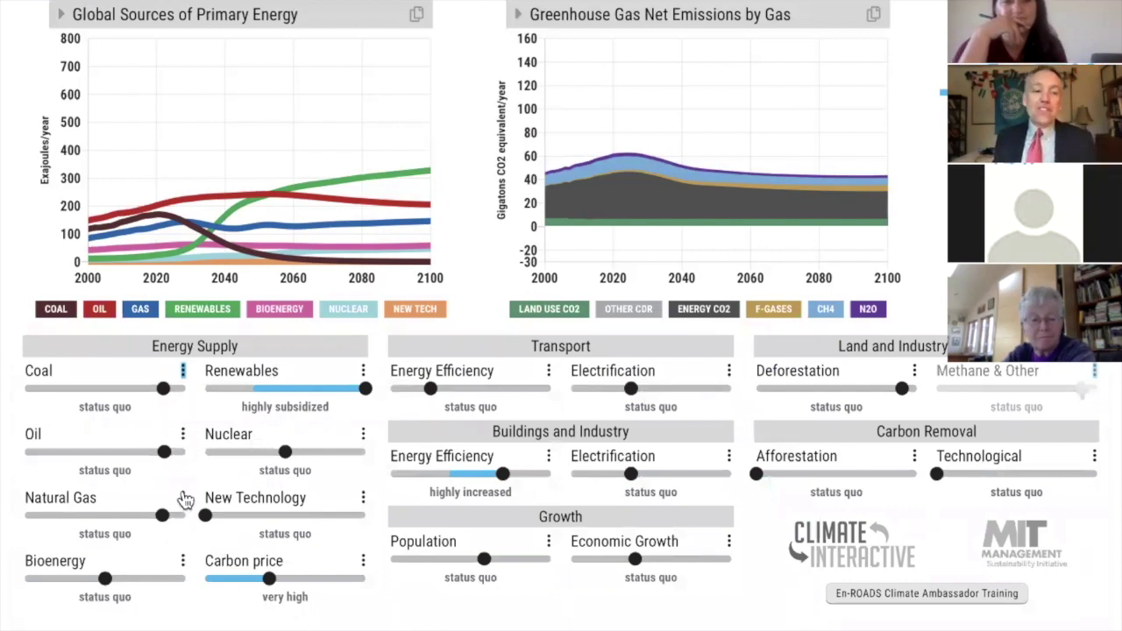
Try stopping new oil infrastructure in the detailed oil settings and undo the change to compare its effect on energy sources and emissions.
click(182, 434)
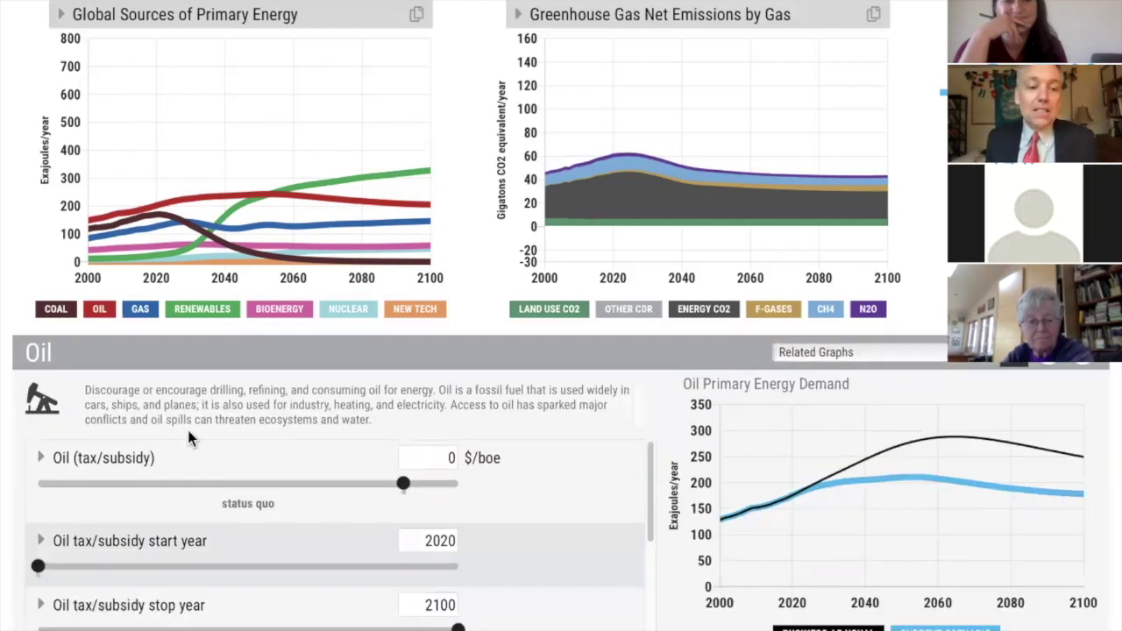
scroll(458, 484, down, 5)
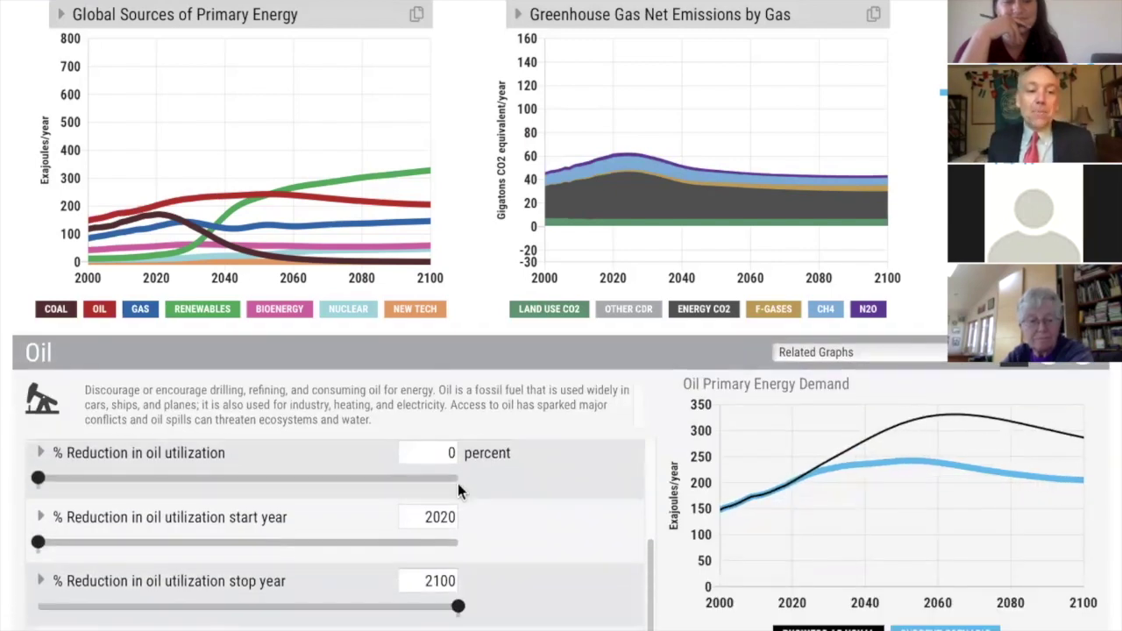
scroll(457, 483, down, 2)
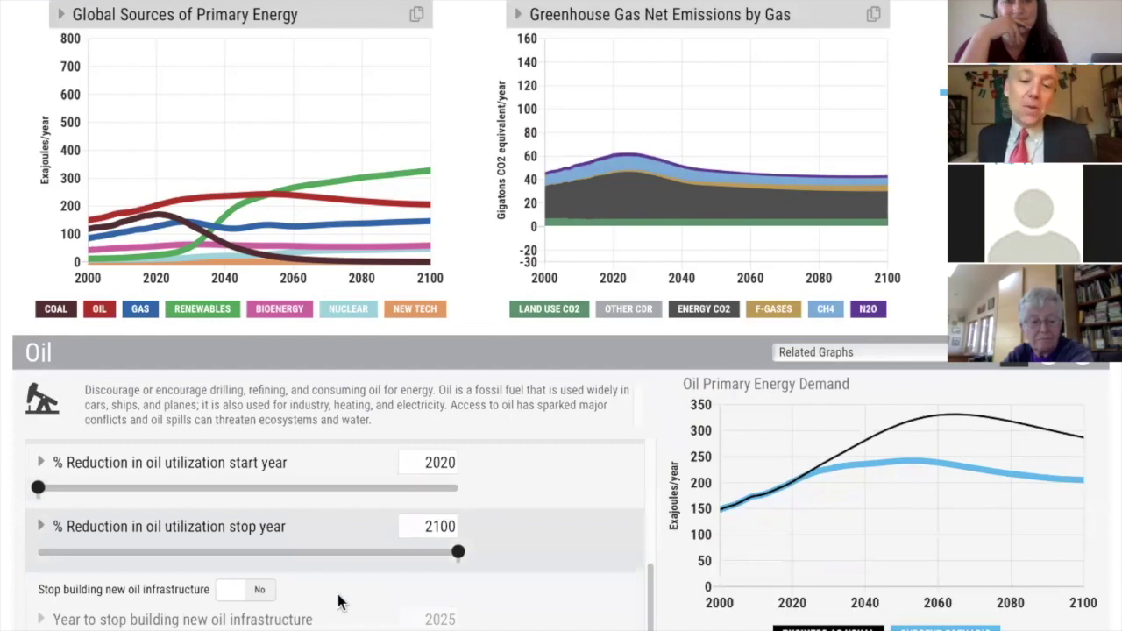
click(228, 593)
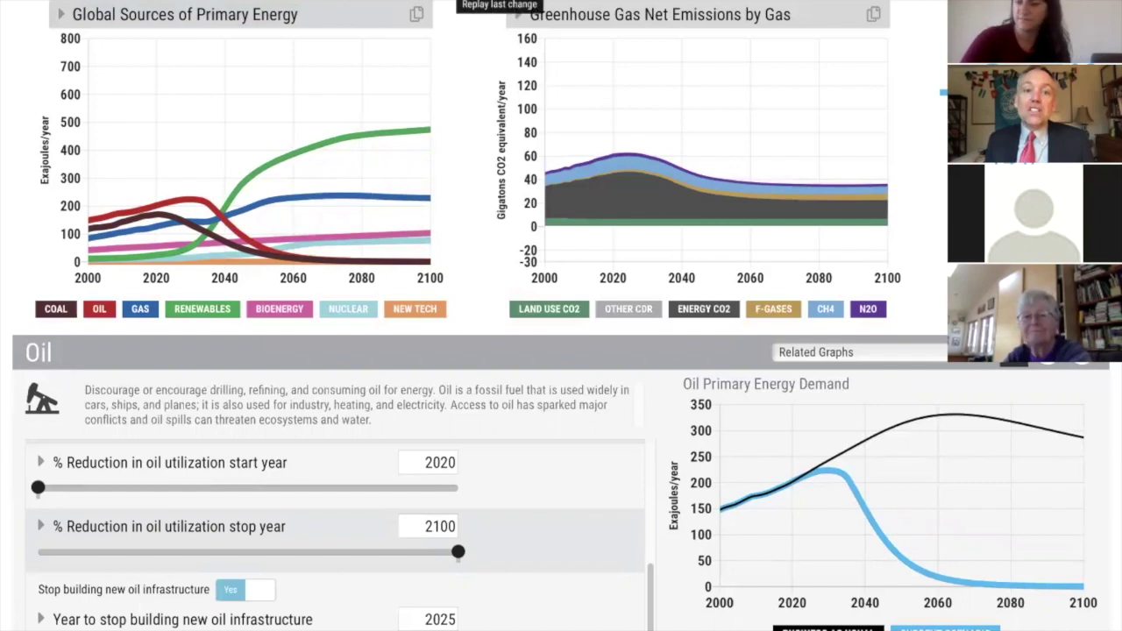
key(ctrl+z)
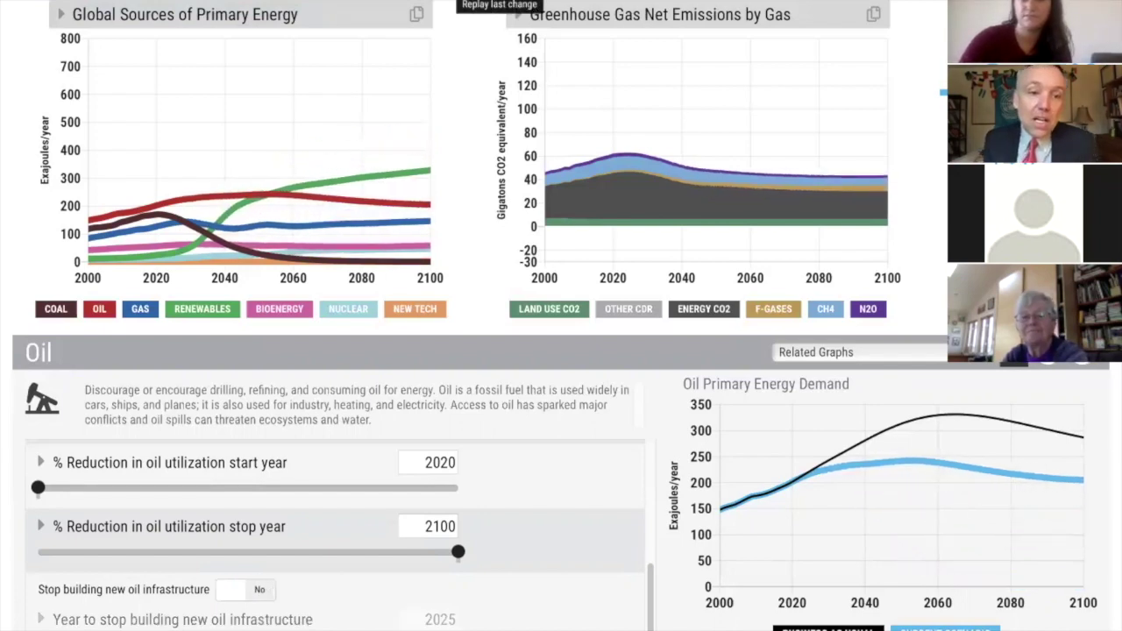
Reapply the stop on new oil infrastructure, replaying the change to compare its effect on energy sources and emissions, and close the oil settings.
key(ctrl+shift+z)
key(ctrl+z)
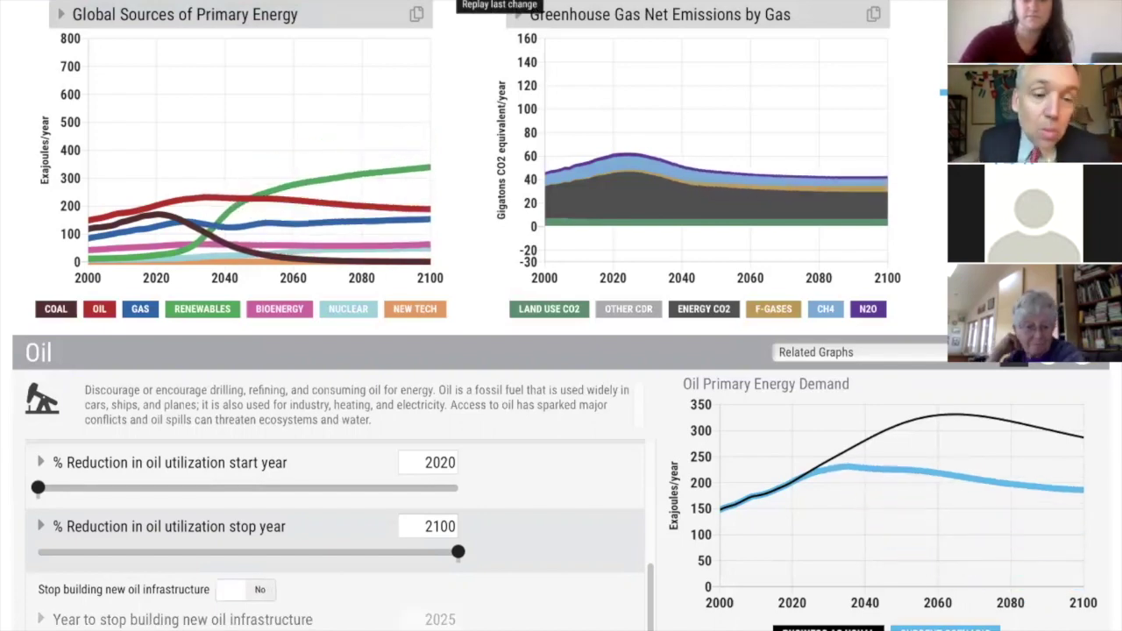
key(ctrl+shift+z)
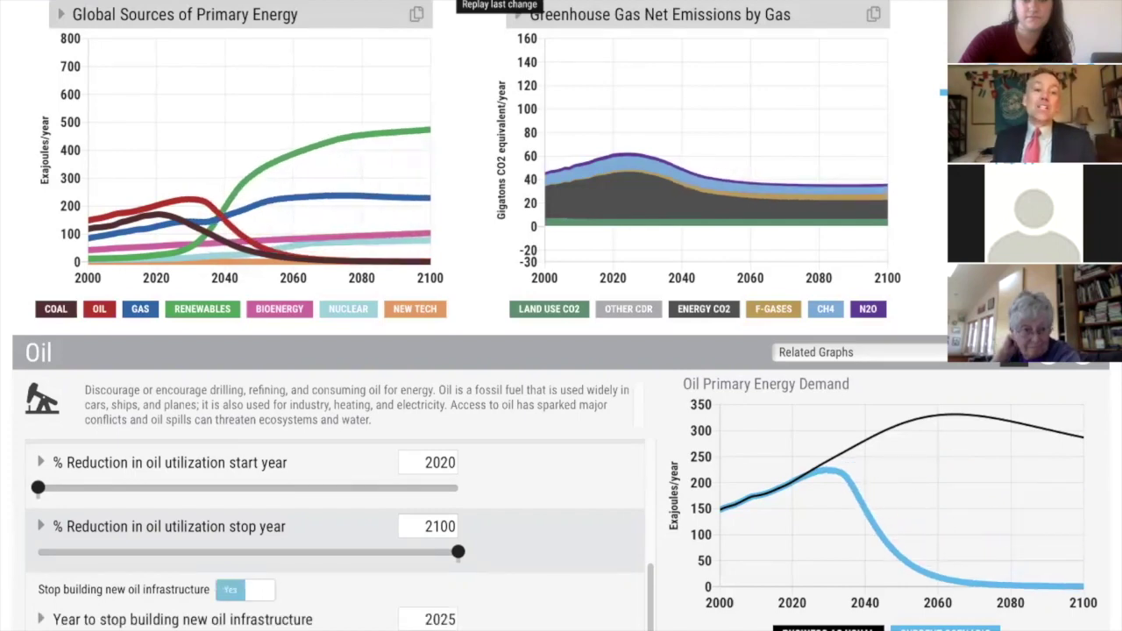
key(ctrl+z)
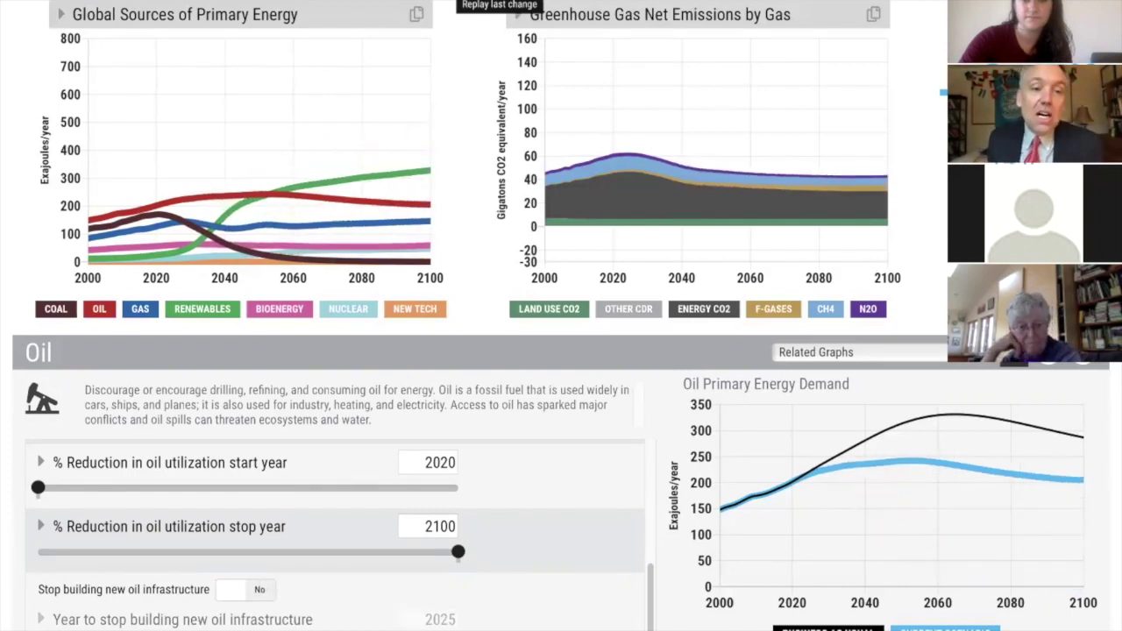
key(ctrl+shift+z)
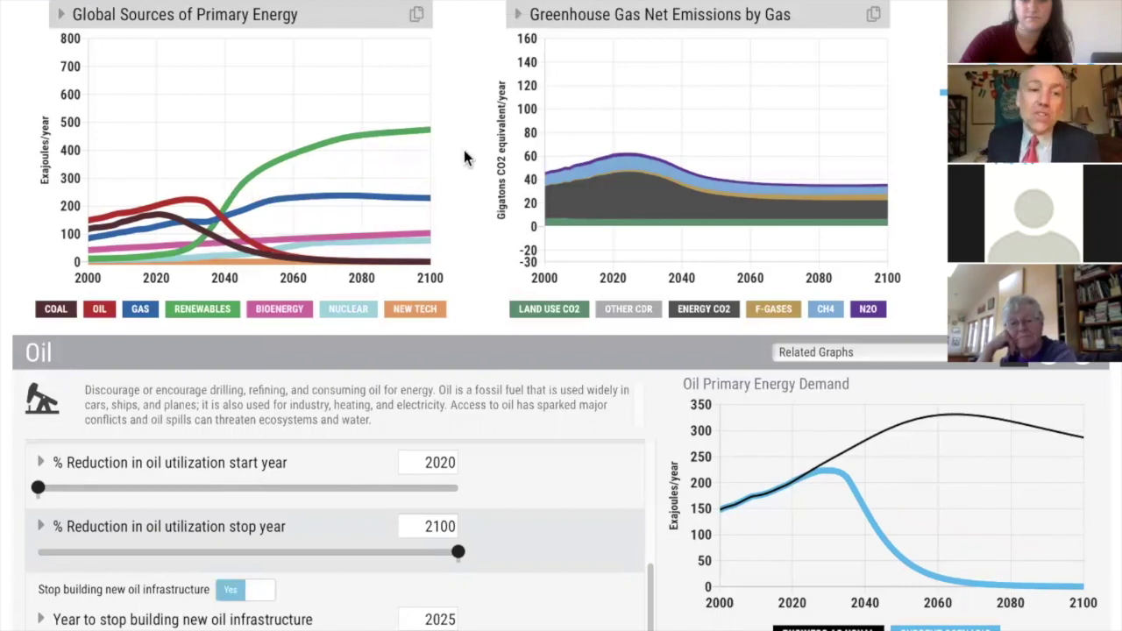
mouse_move(282, 198)
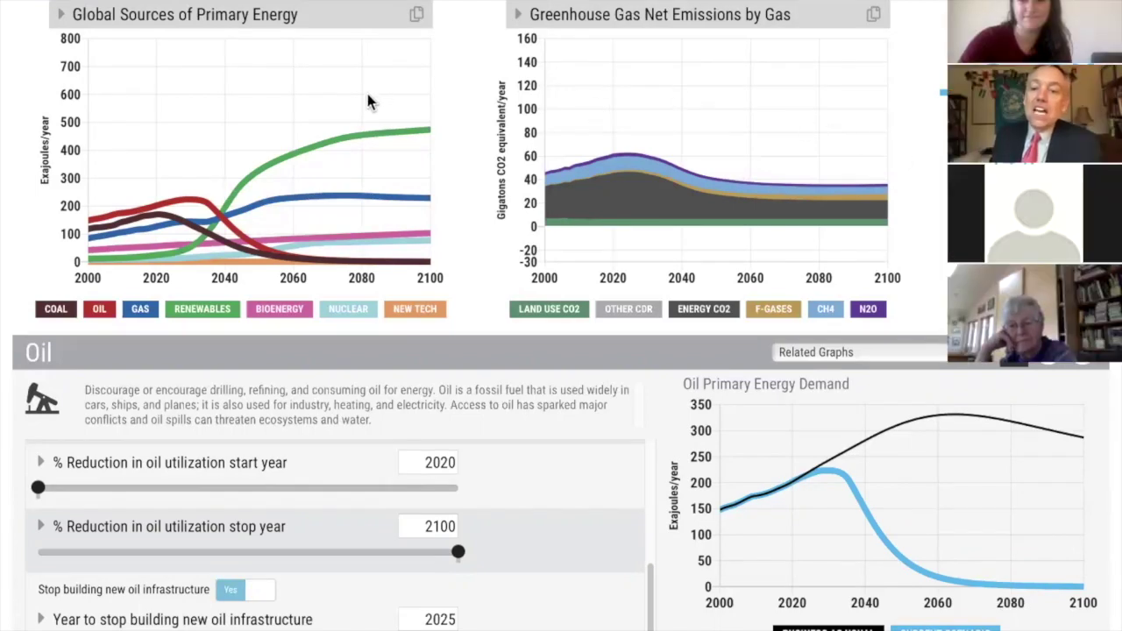
key(Escape)
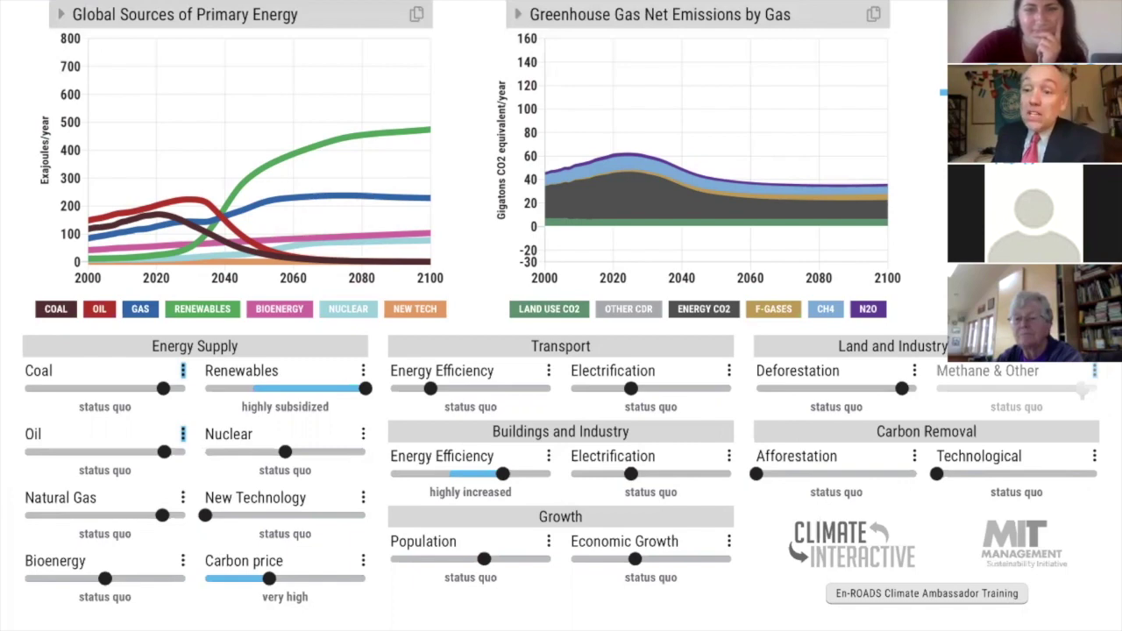
Set agricultural and waste emissions (CH4 & N2O) to 0% in the detailed Methane & Other Gases settings and close them.
click(1095, 372)
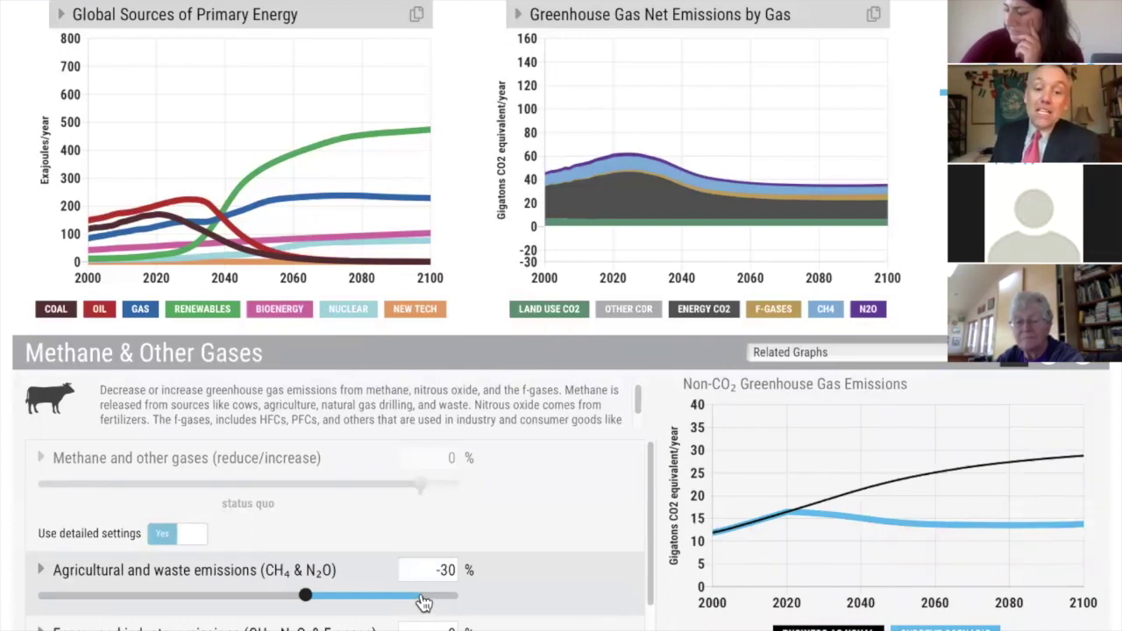
click(443, 571)
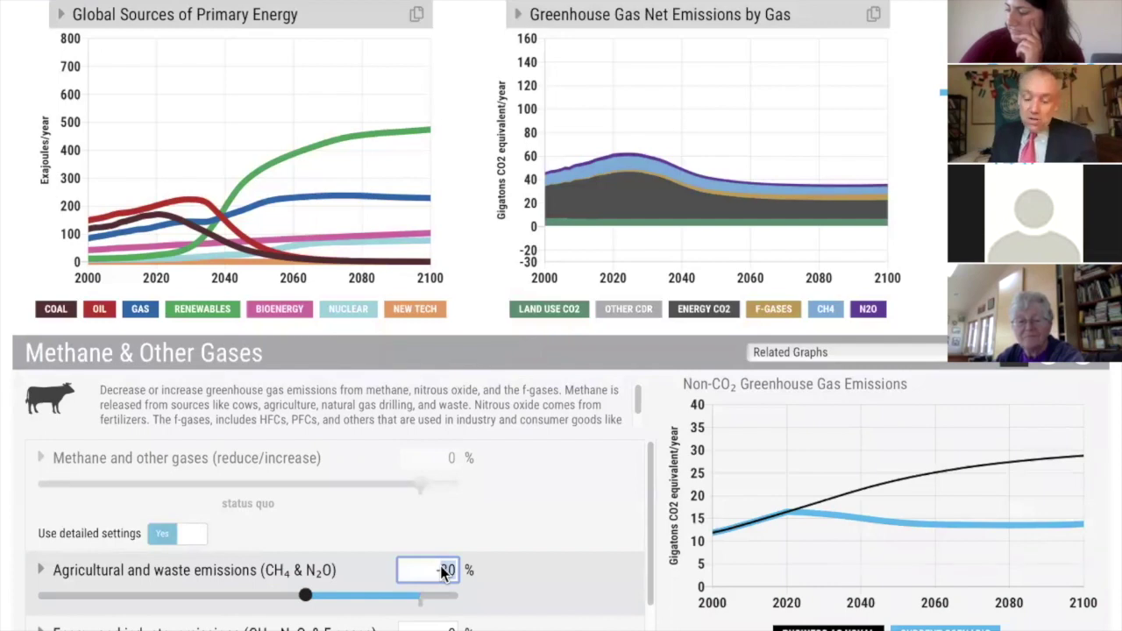
key(BackSpace)
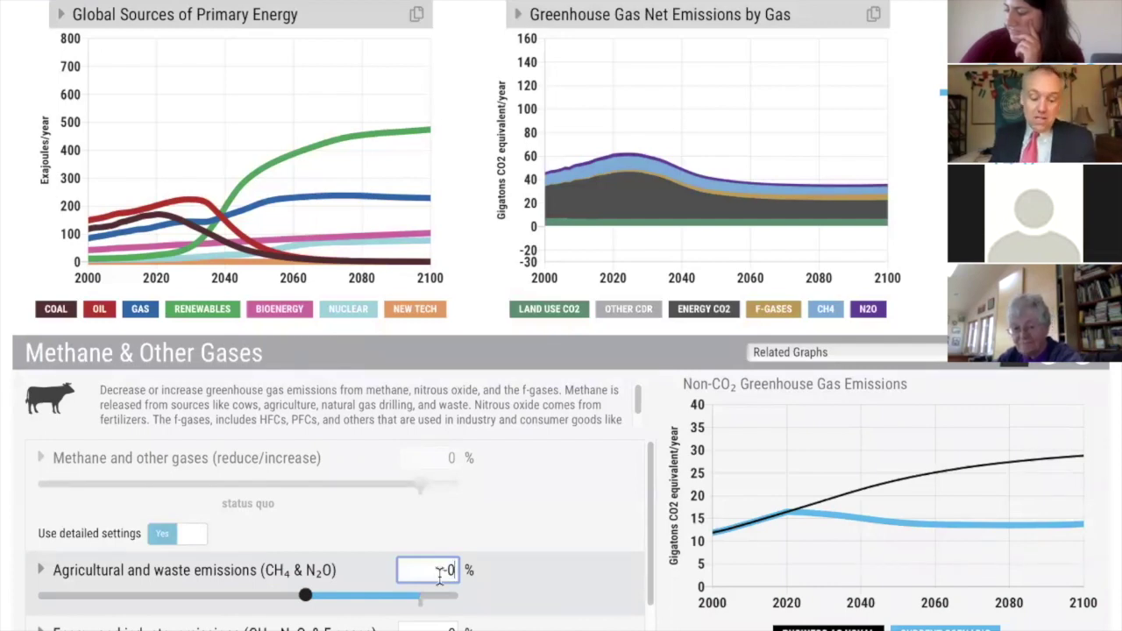
key(Return)
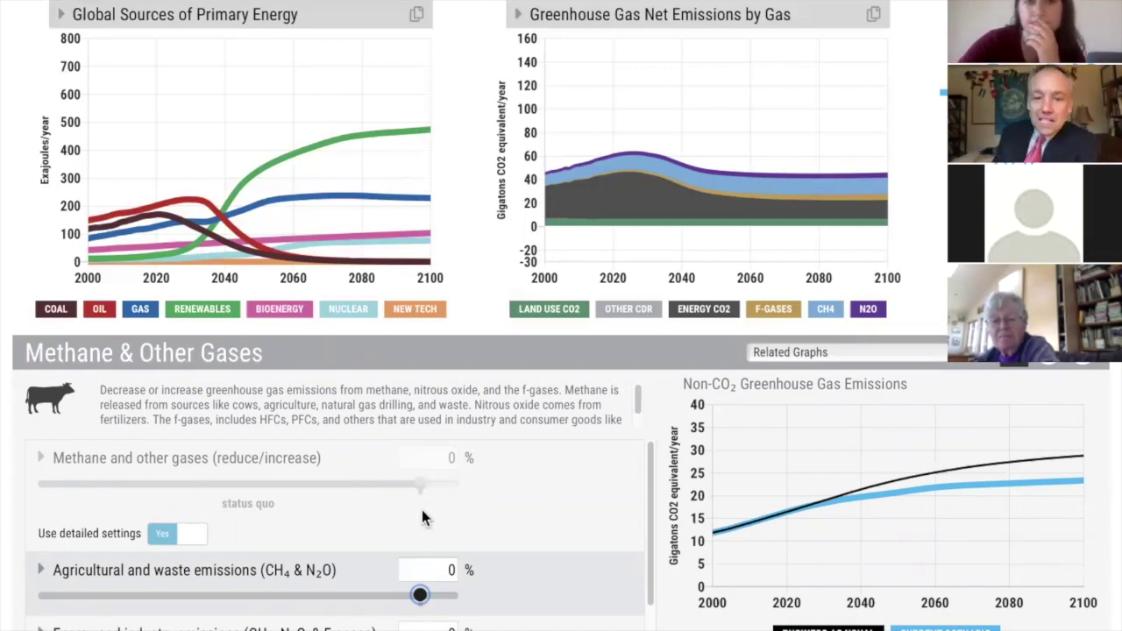
click(471, 313)
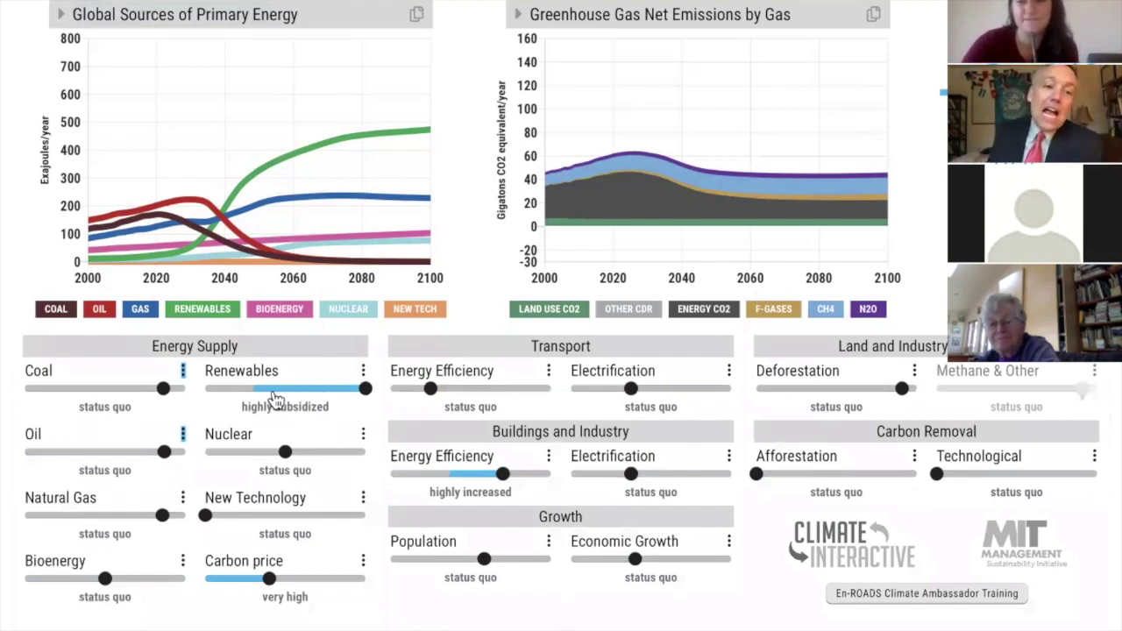
Set the year to stop building new coal infrastructure to 2030 in the detailed coal settings and close them.
click(183, 371)
scroll(261, 489, down, 2)
scroll(263, 489, down, 3)
scroll(260, 481, up, 1)
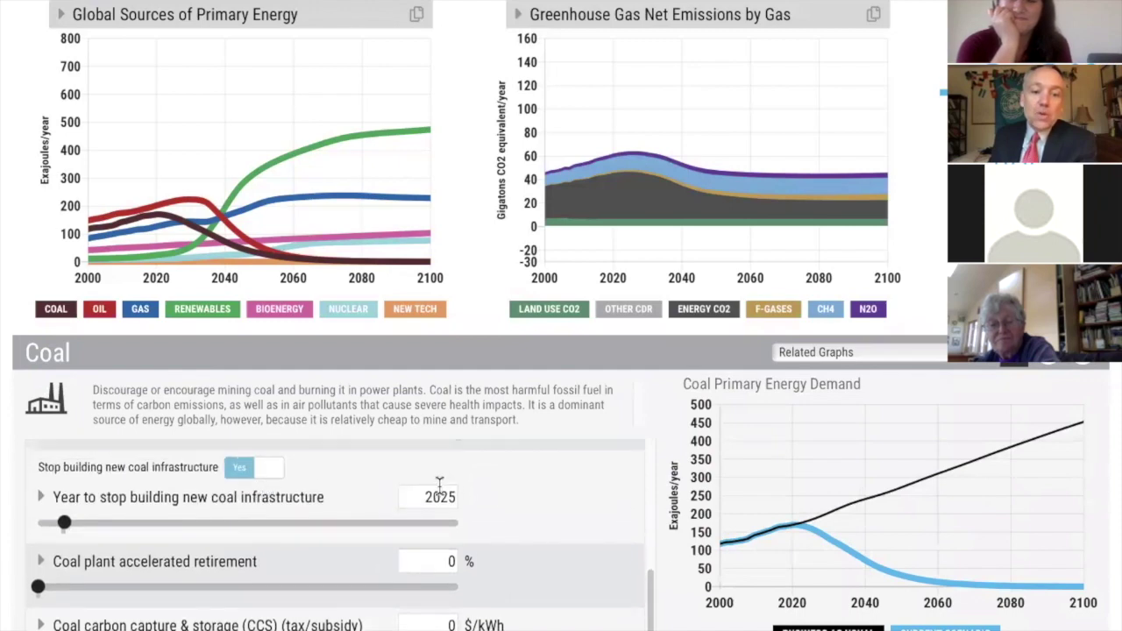
double_click(439, 492)
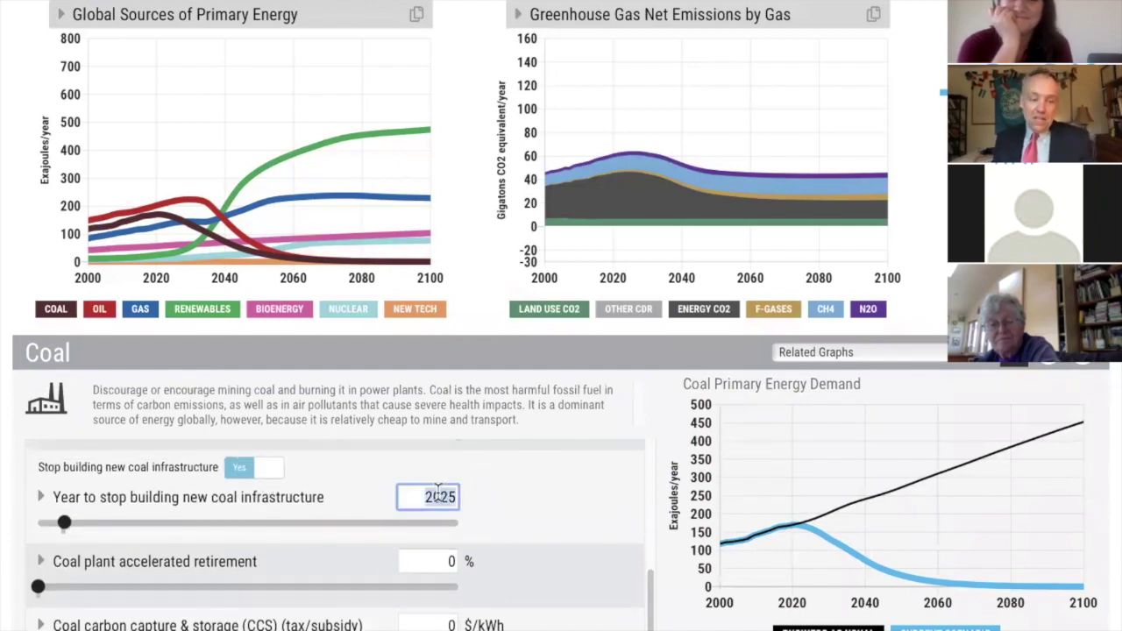
text(20)
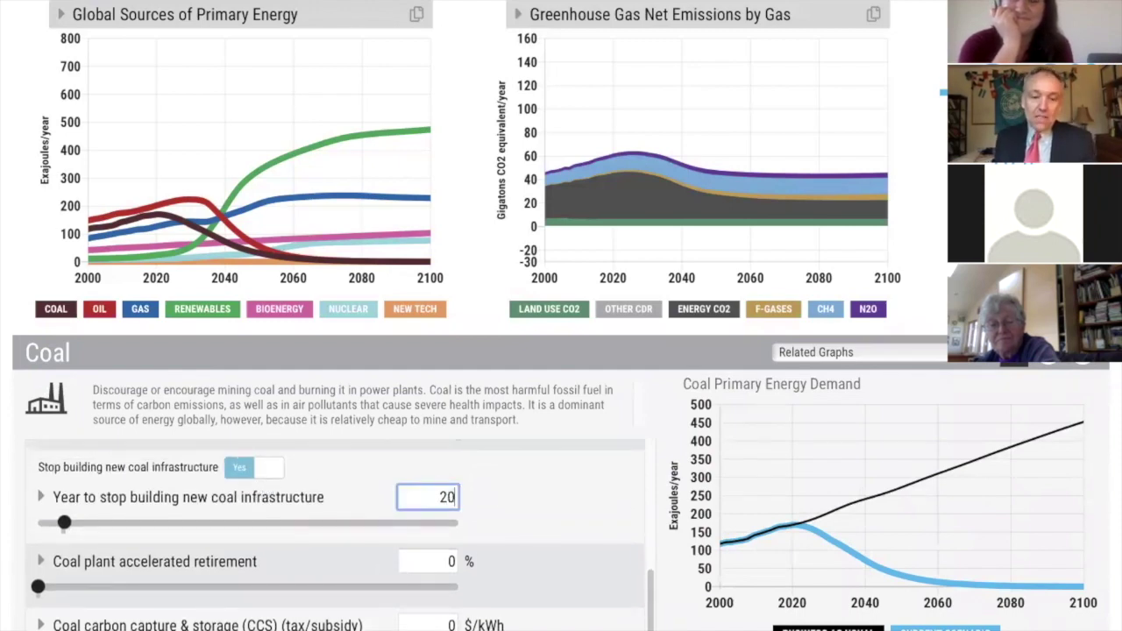
text(30)
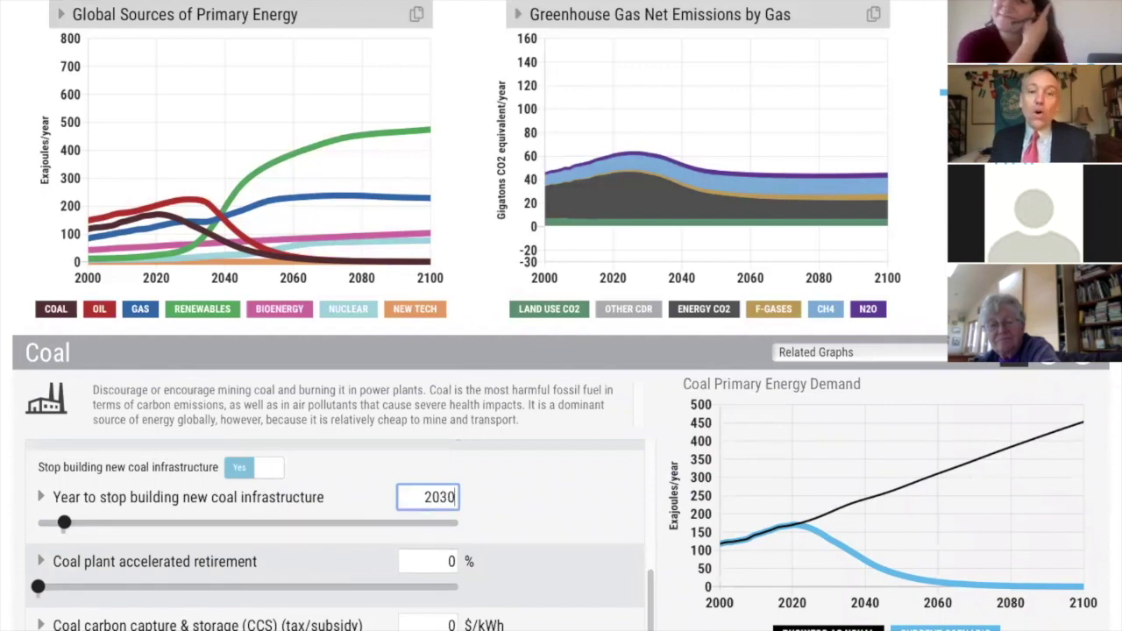
key(Tab)
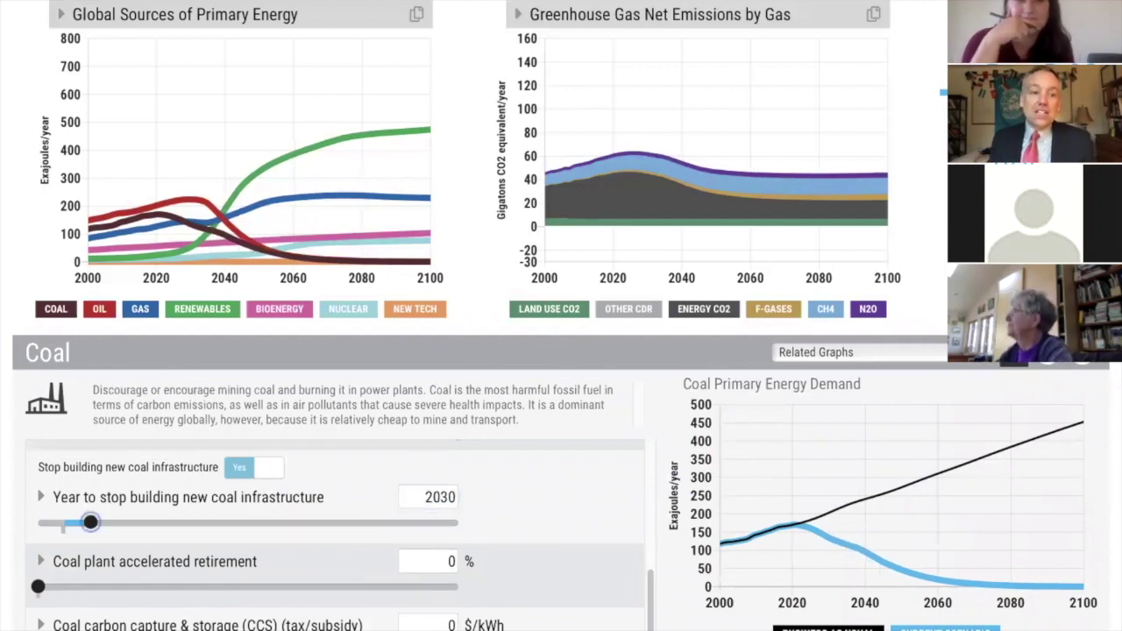
click(481, 310)
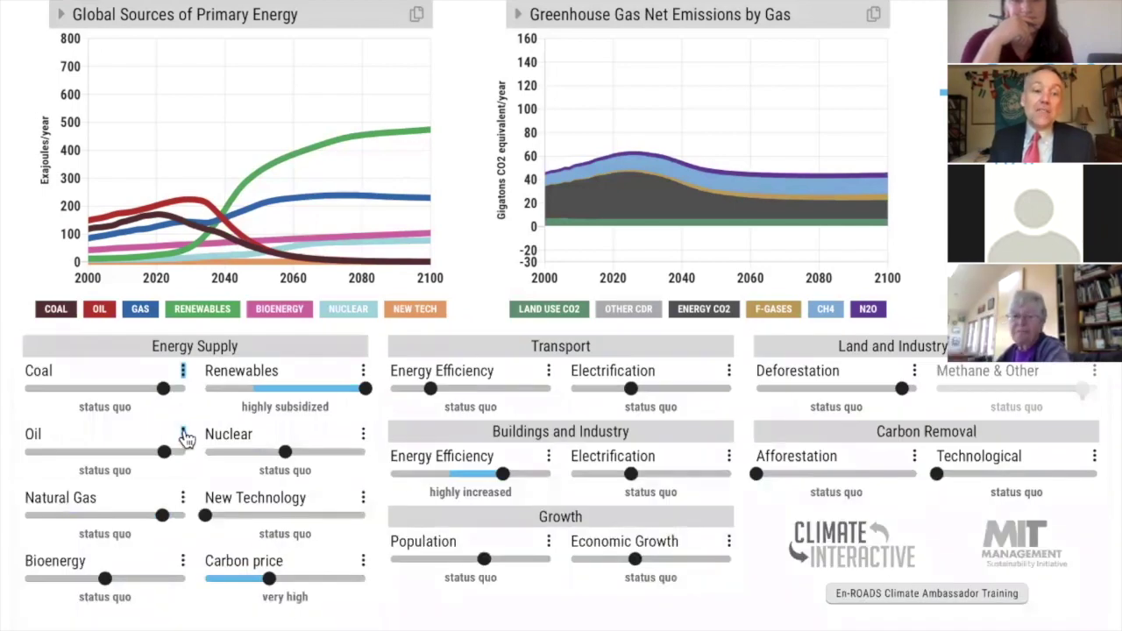
Set the year to stop building new oil infrastructure to 2035 in the detailed oil settings and close them.
click(183, 434)
scroll(200, 519, down, 5)
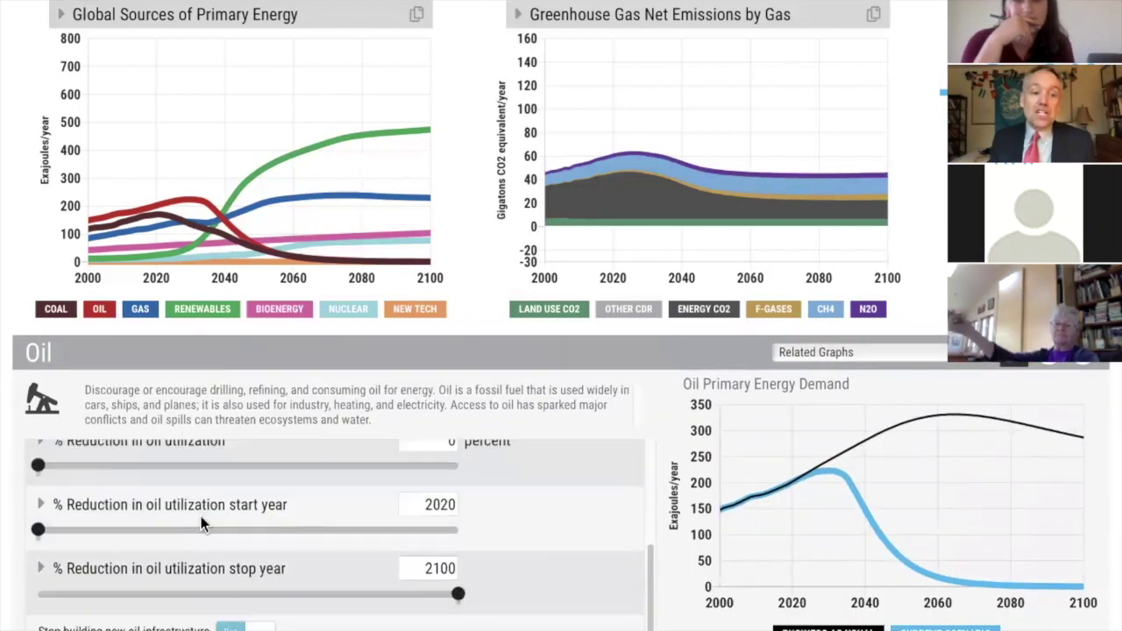
scroll(200, 516, down, 1)
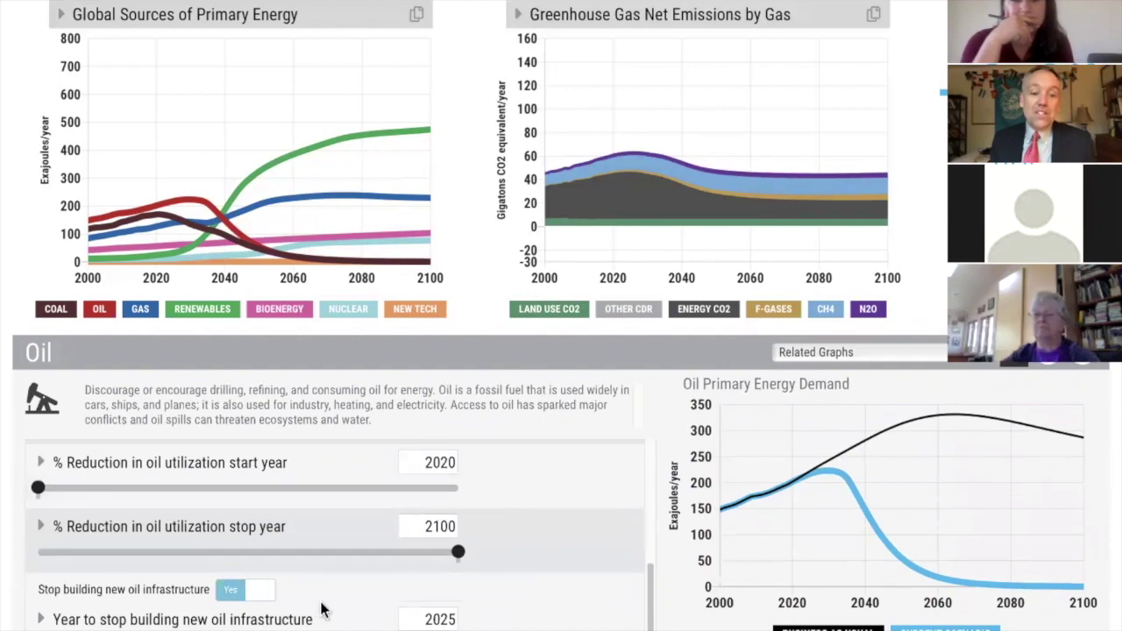
double_click(437, 619)
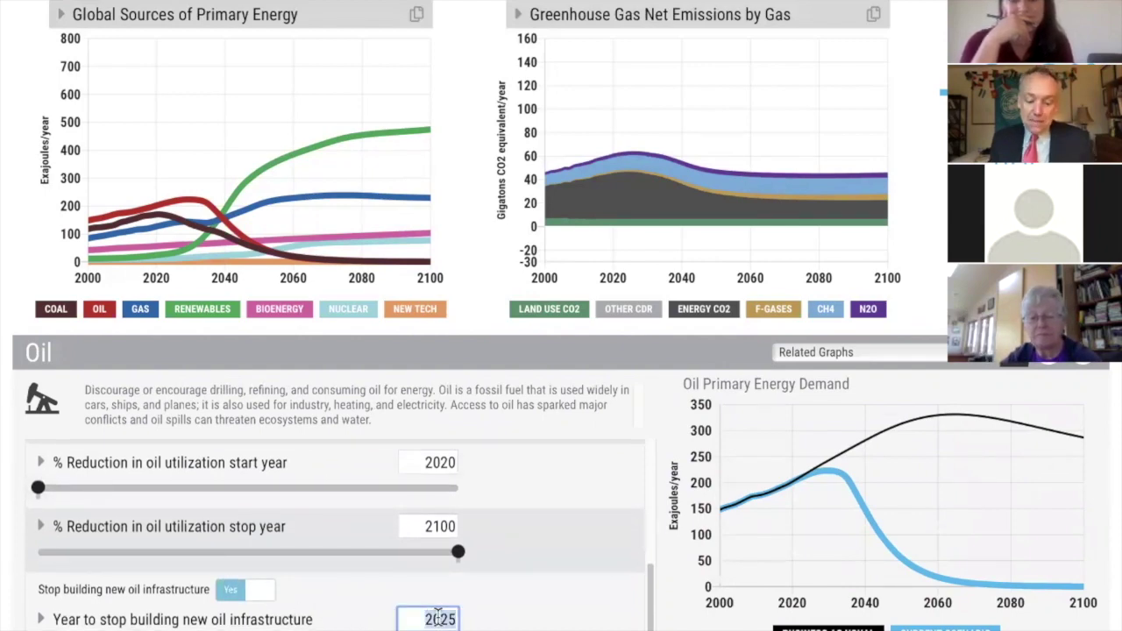
text(2035)
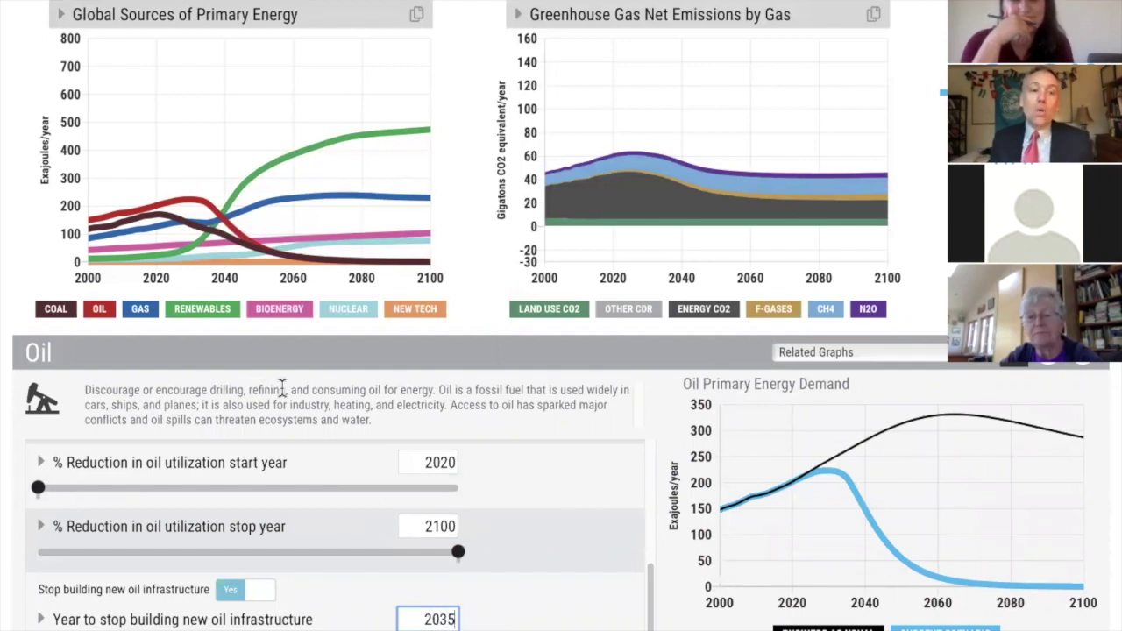
click(212, 218)
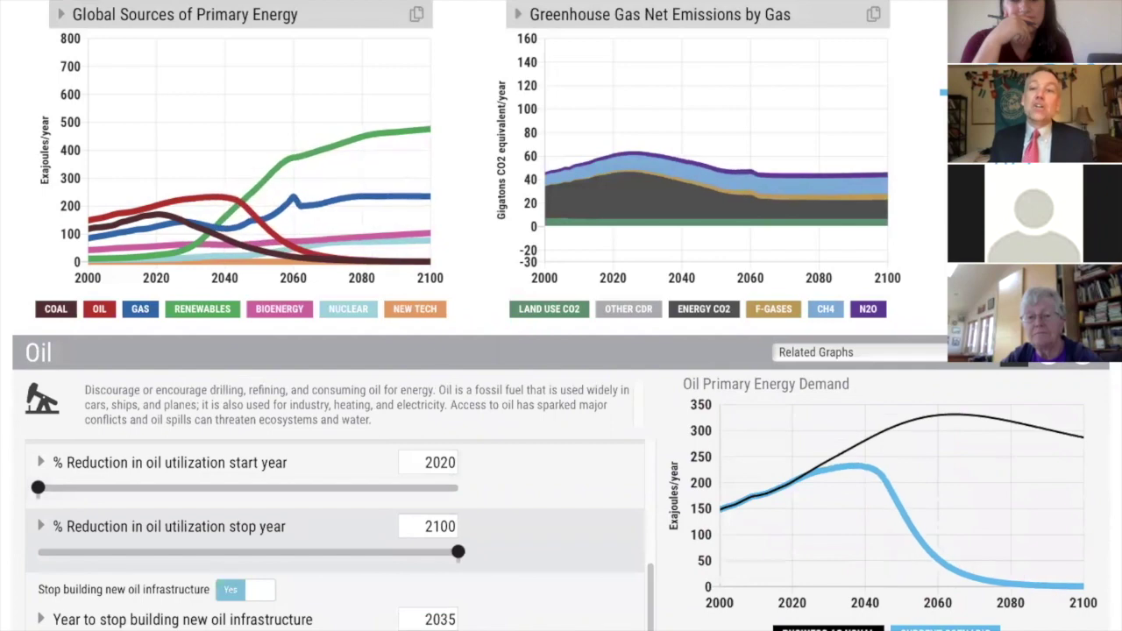
click(473, 175)
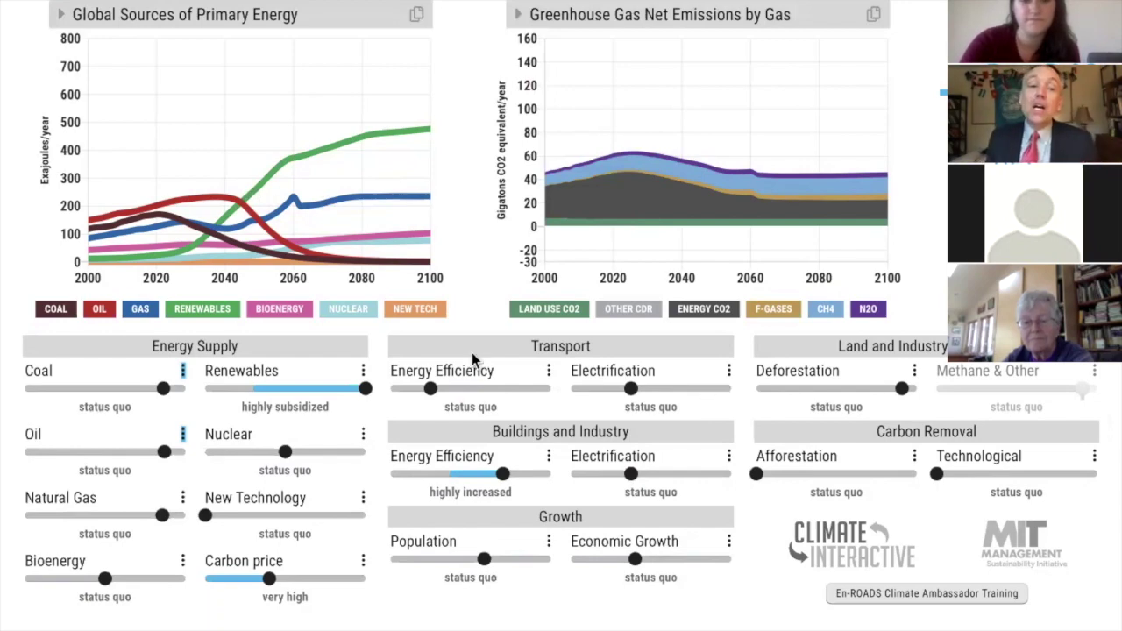
Set transport electrification to highly incentivized and replay the change to compare its effect on energy sources and emissions.
click(727, 391)
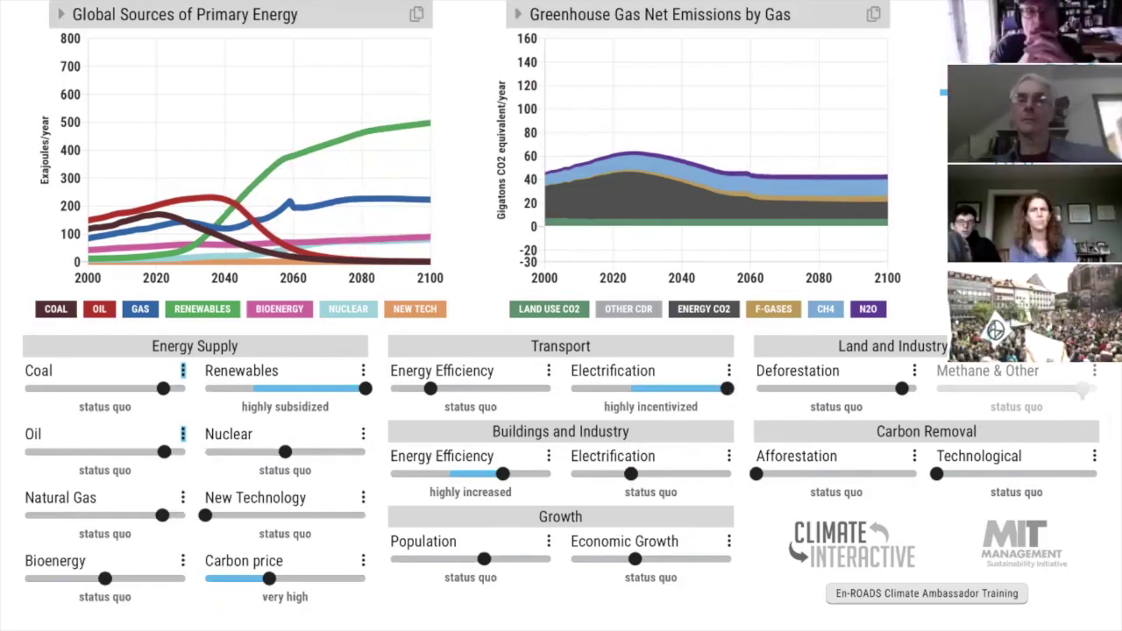
click(500, 4)
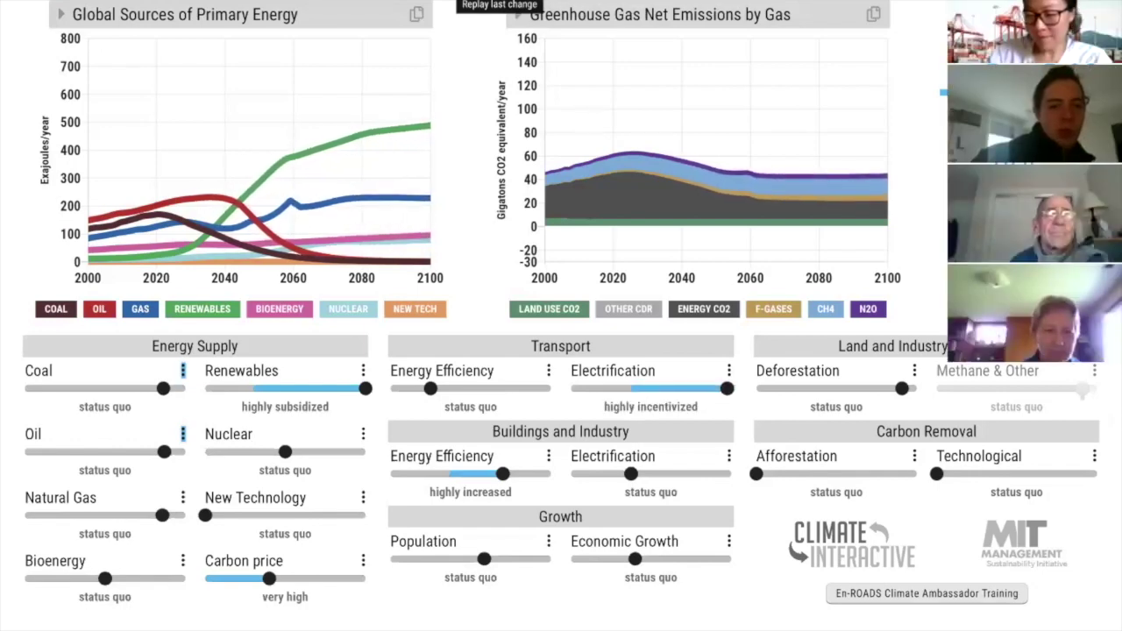
click(500, 4)
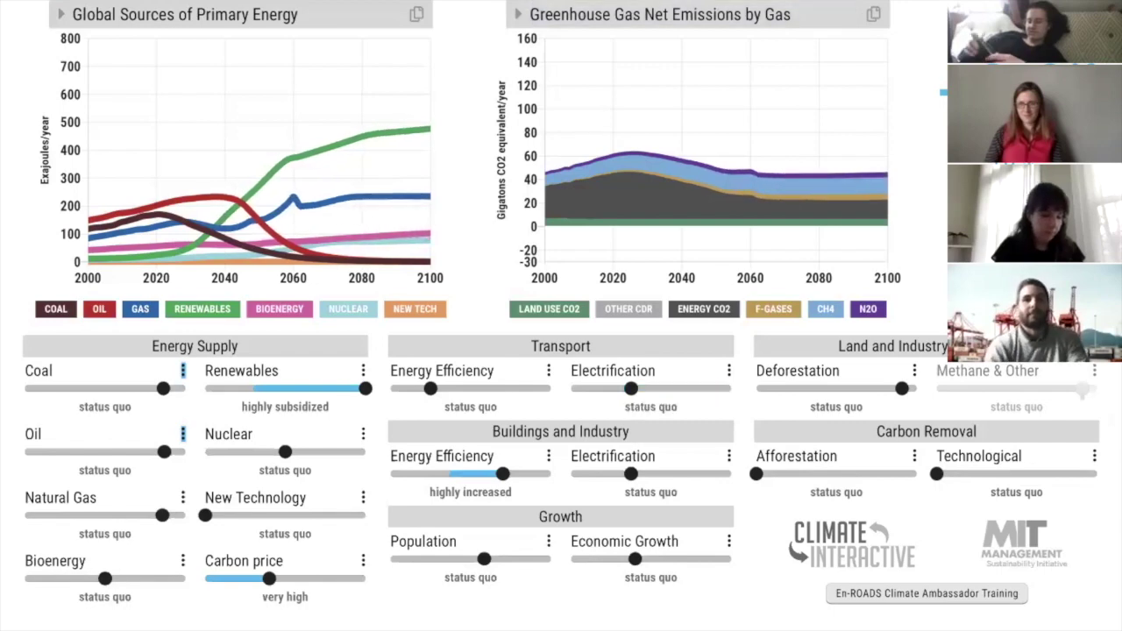